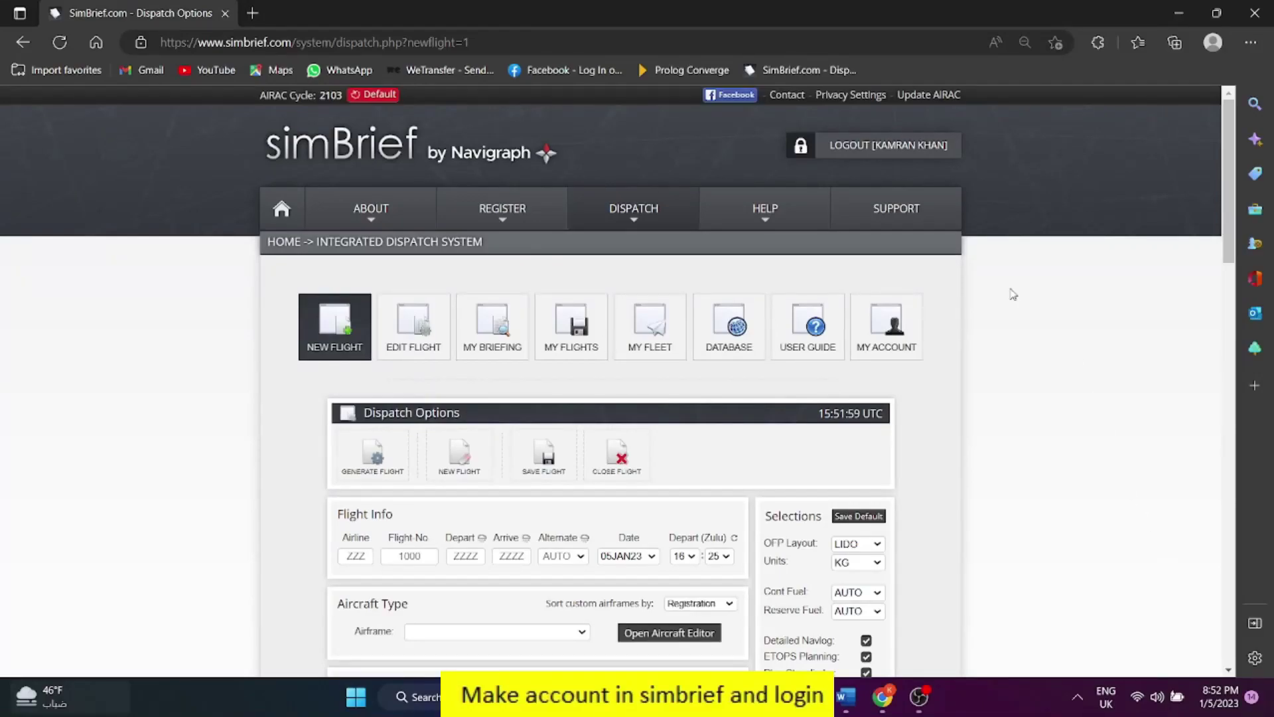
- Go to the Dispatch System and create a new flight
mouse_move(631, 225)
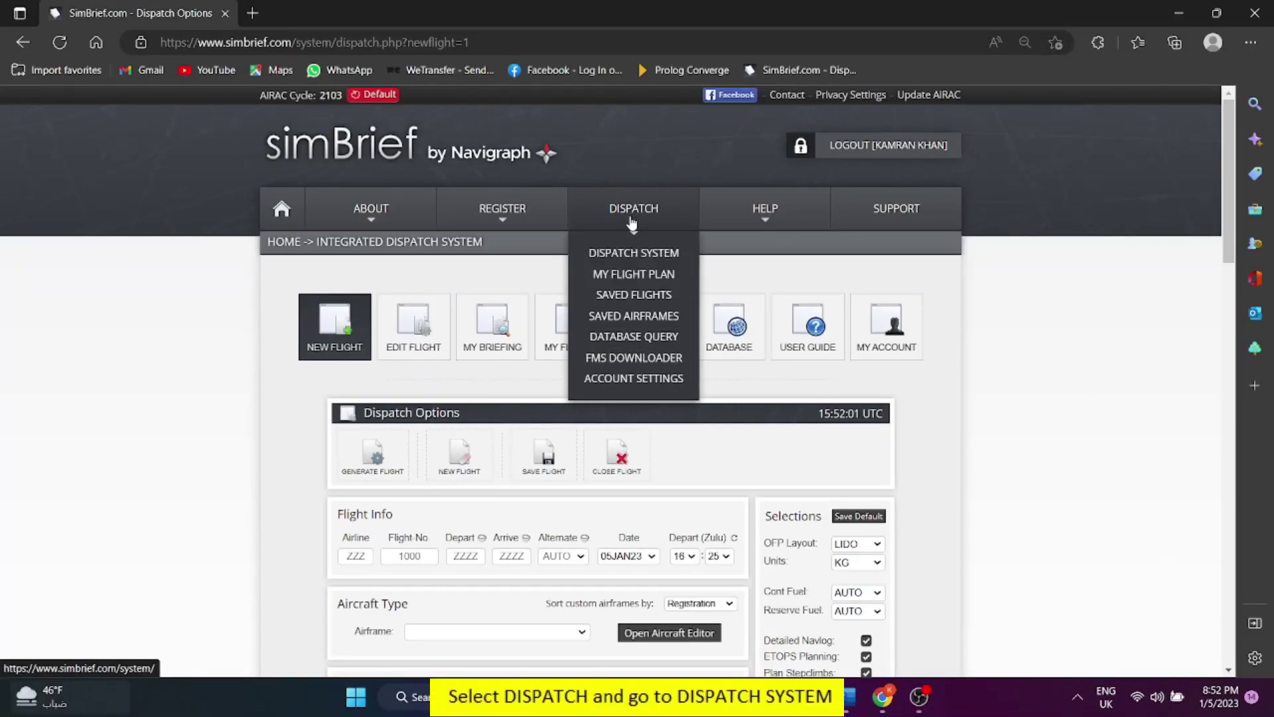
left_click(640, 251)
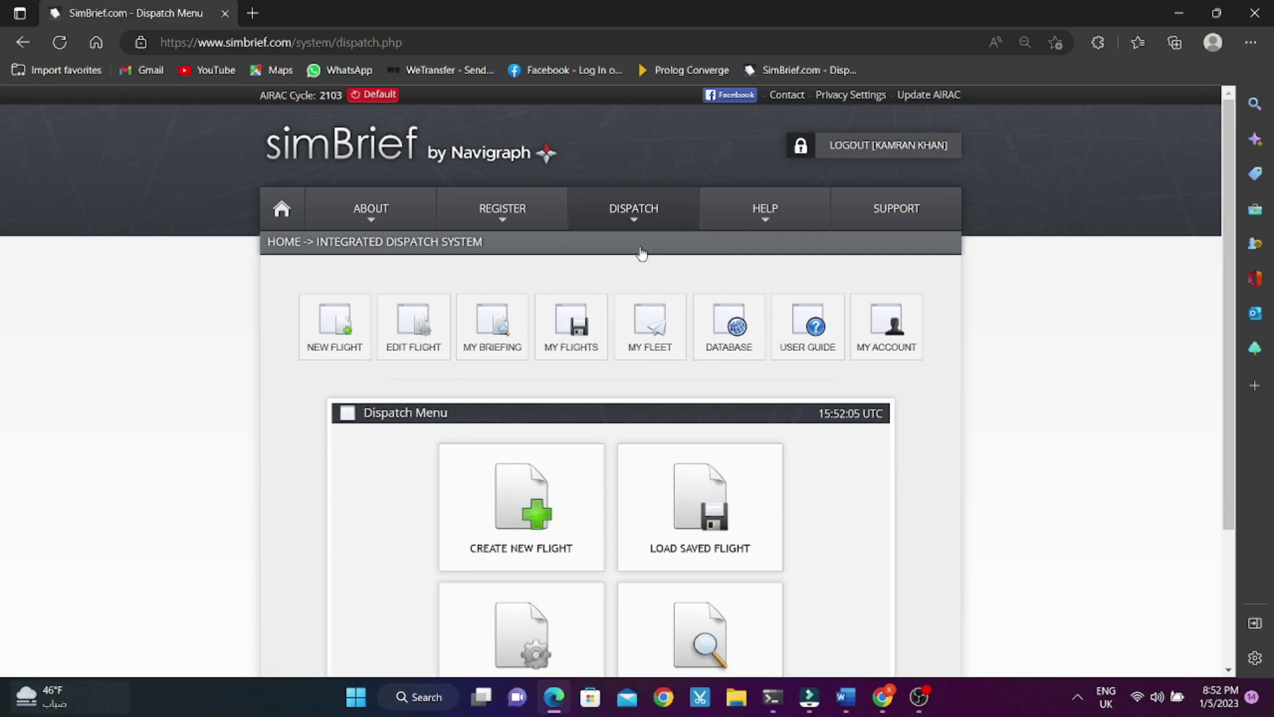
left_click(519, 513)
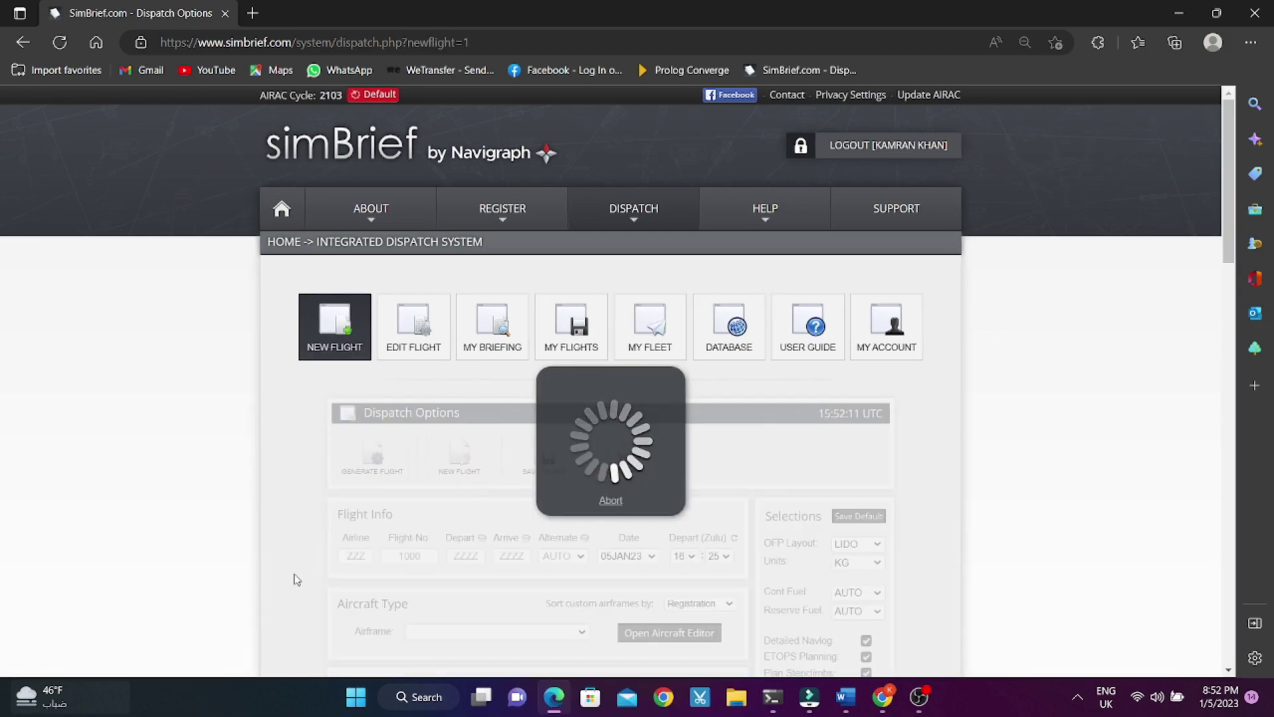
- Enter ANY as both the airline and the flight number in the flight info
left_click(338, 556)
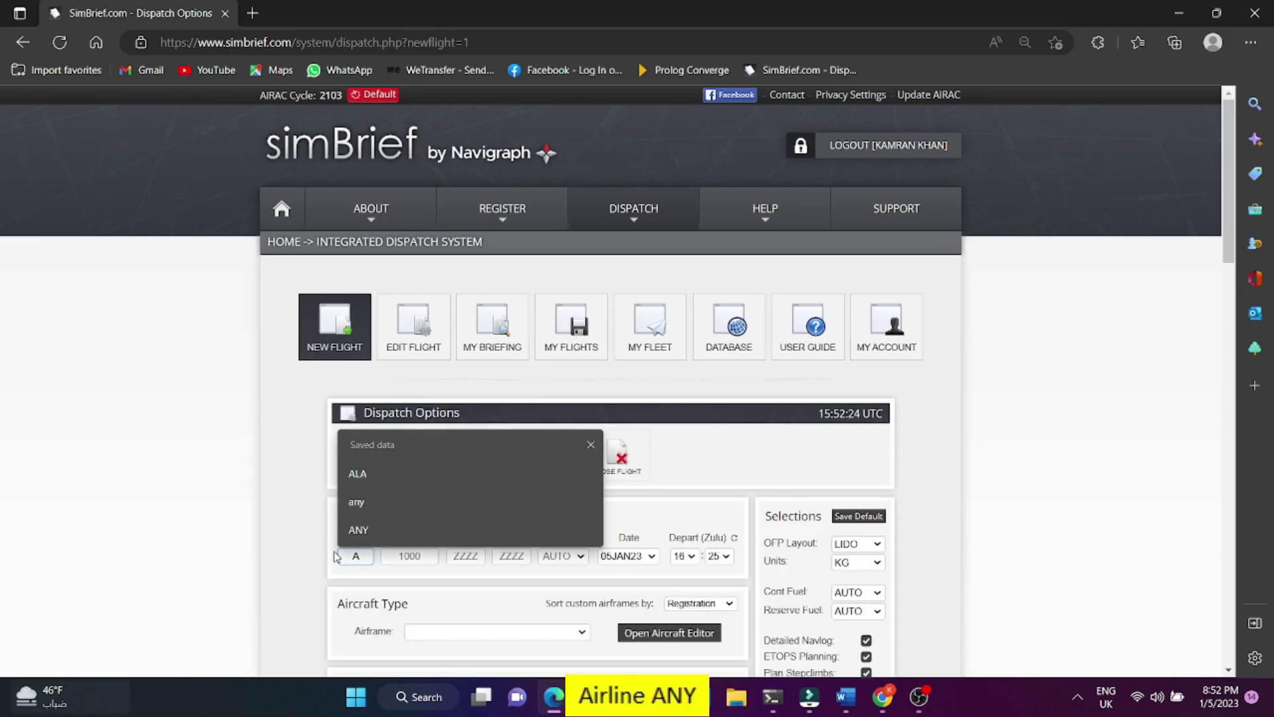
type("ANY")
left_click(408, 555)
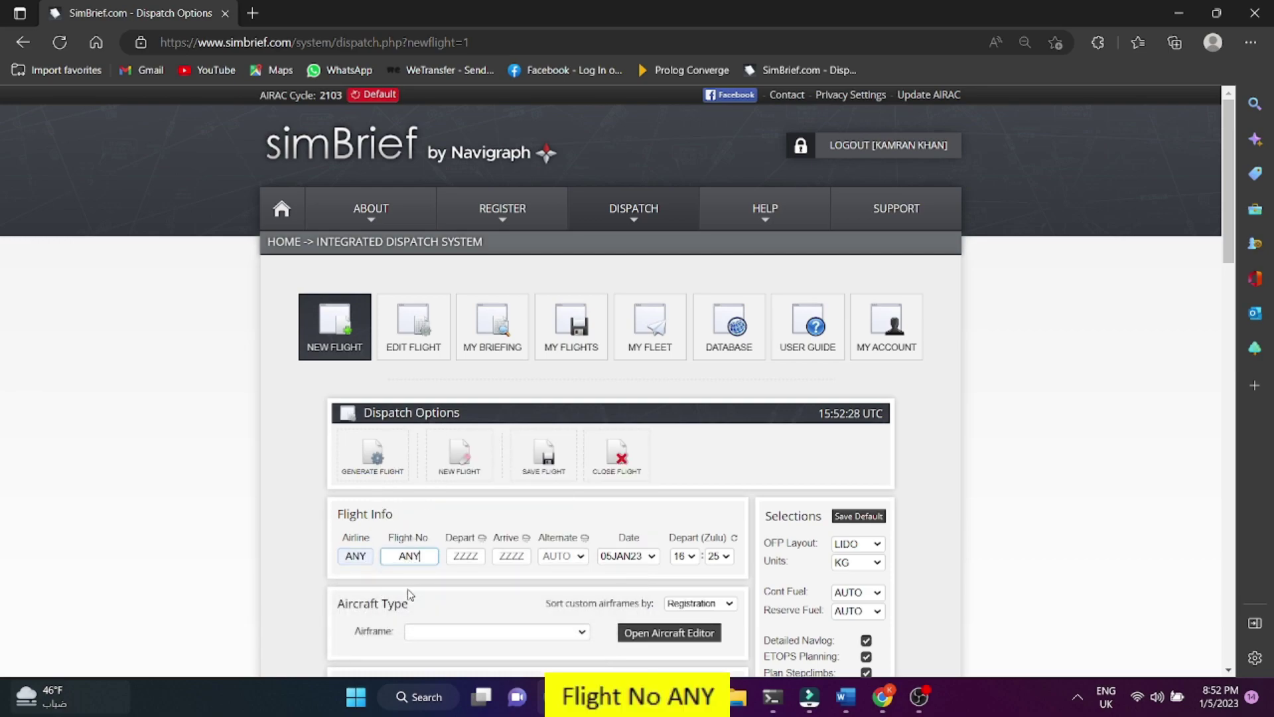
- Set the departure airport to EDDF and the arrival airport to EGLL
left_click(471, 557)
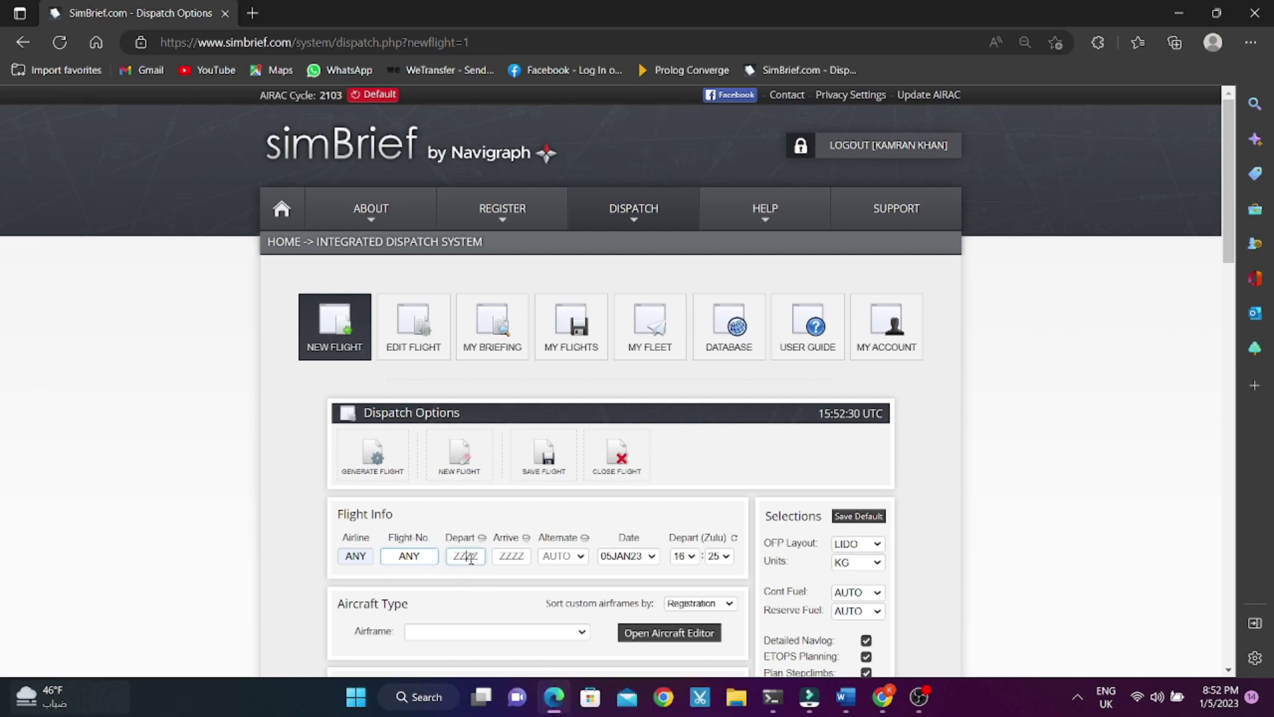
type("EDD")
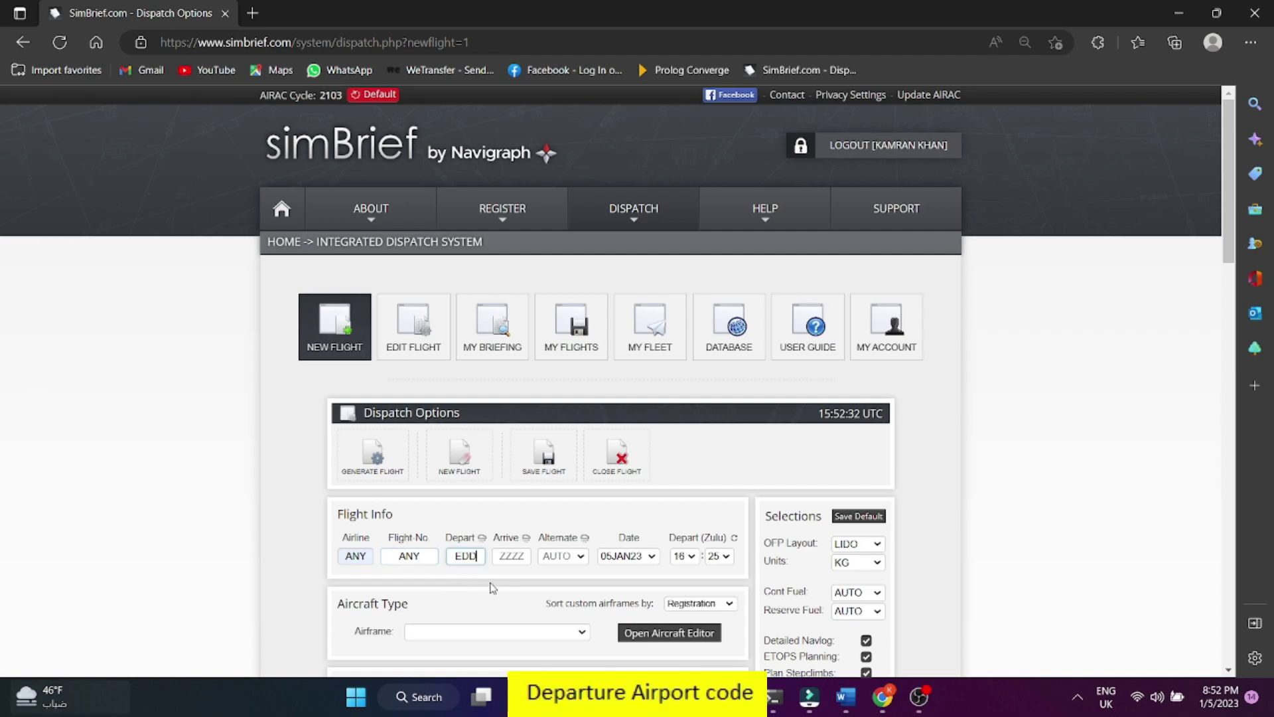
type("F")
left_click(499, 556)
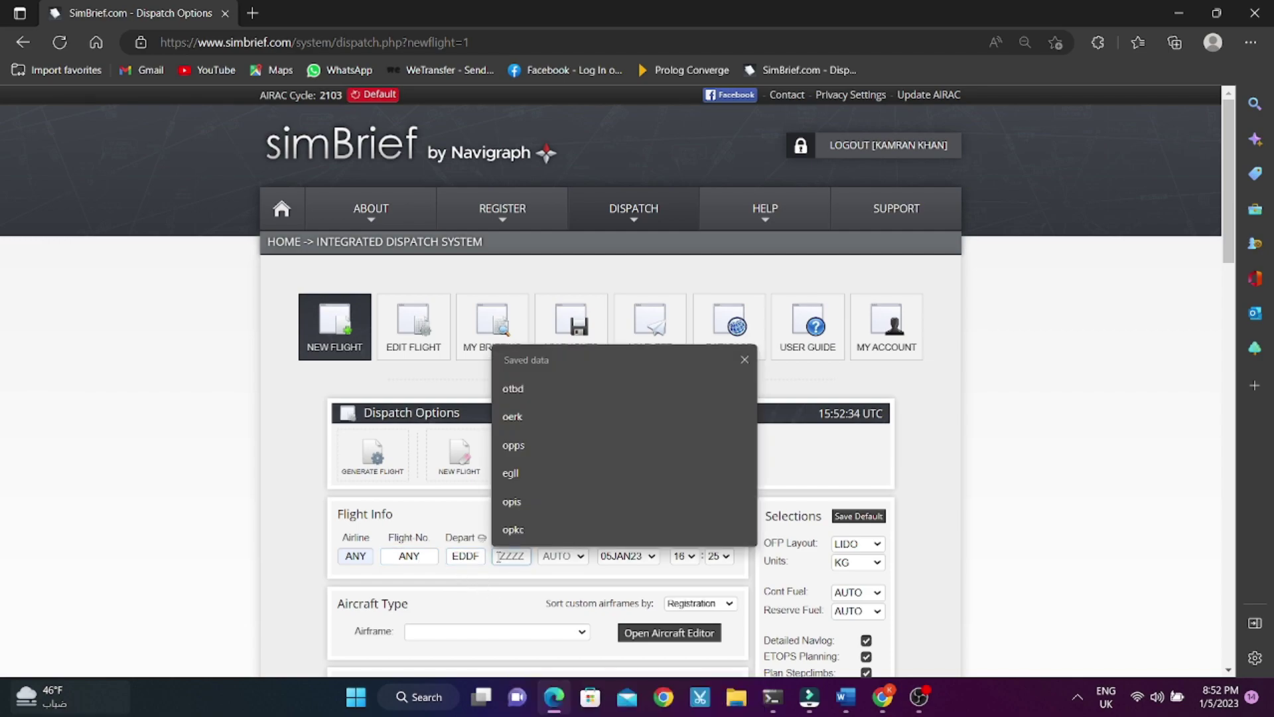
type("EGLL")
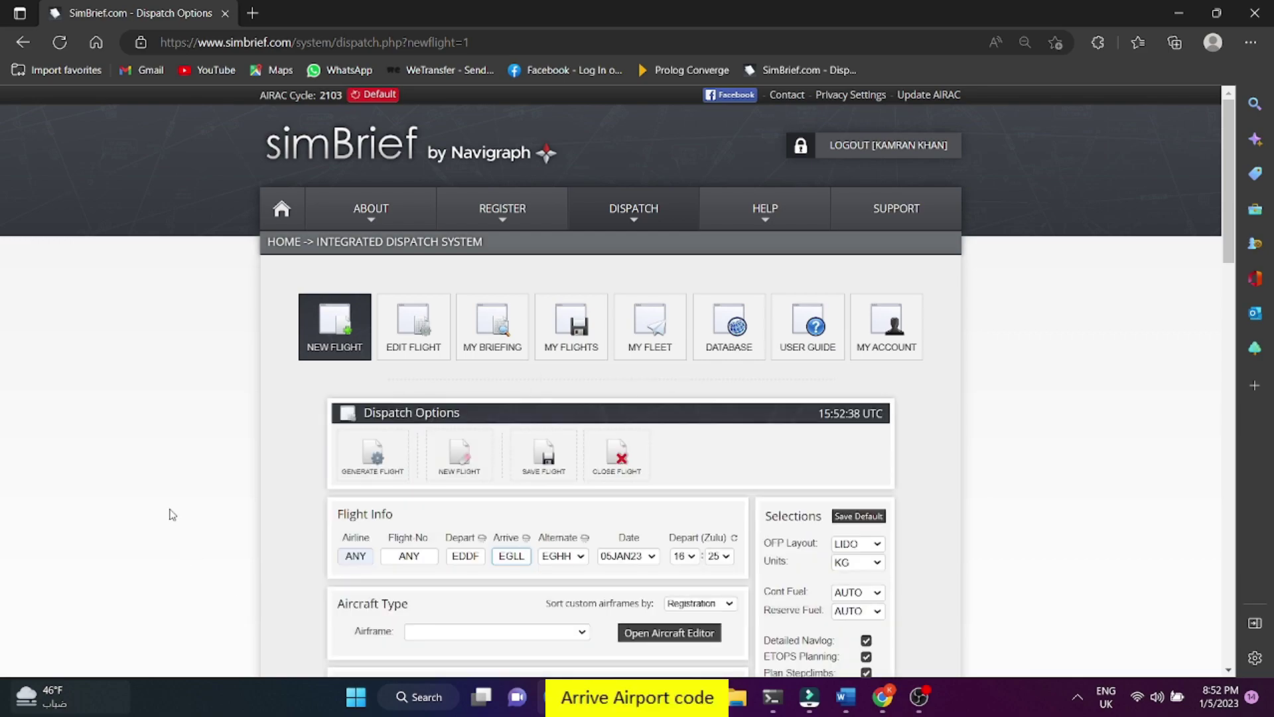
- Select A320 - A320-200 as the airframe for the flight
scroll(180, 467, "down", 3)
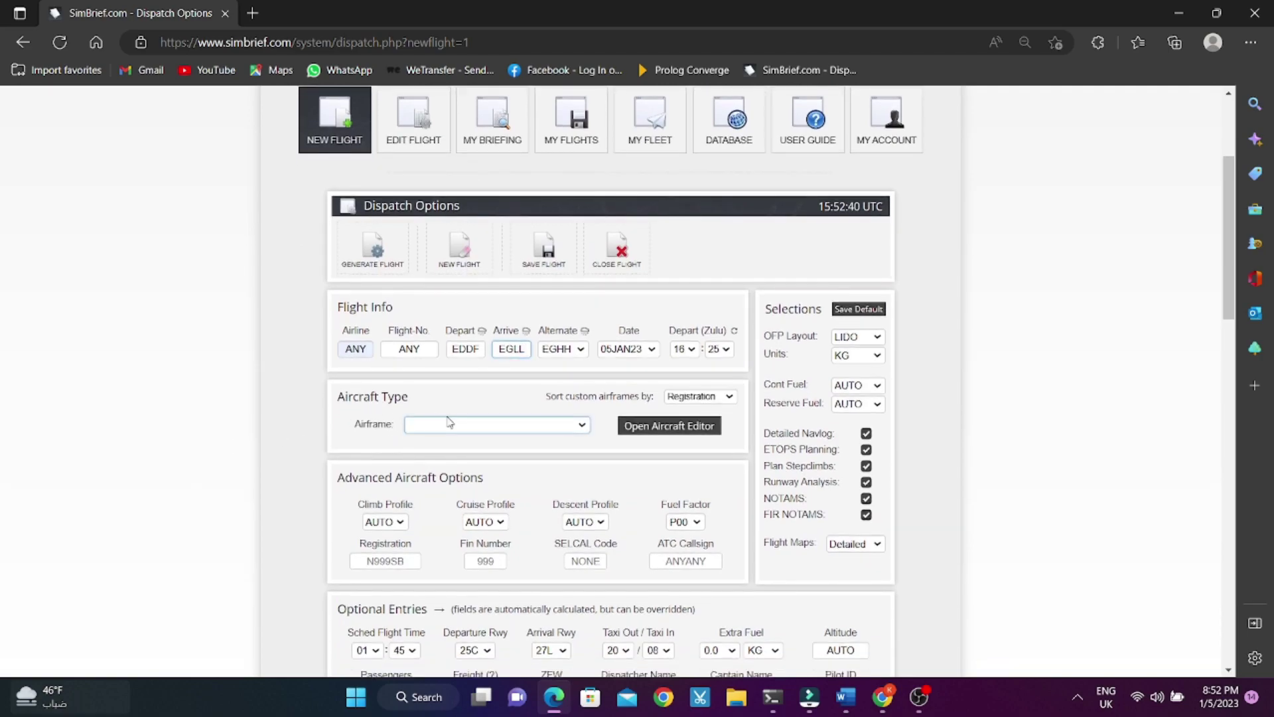
left_click(451, 430)
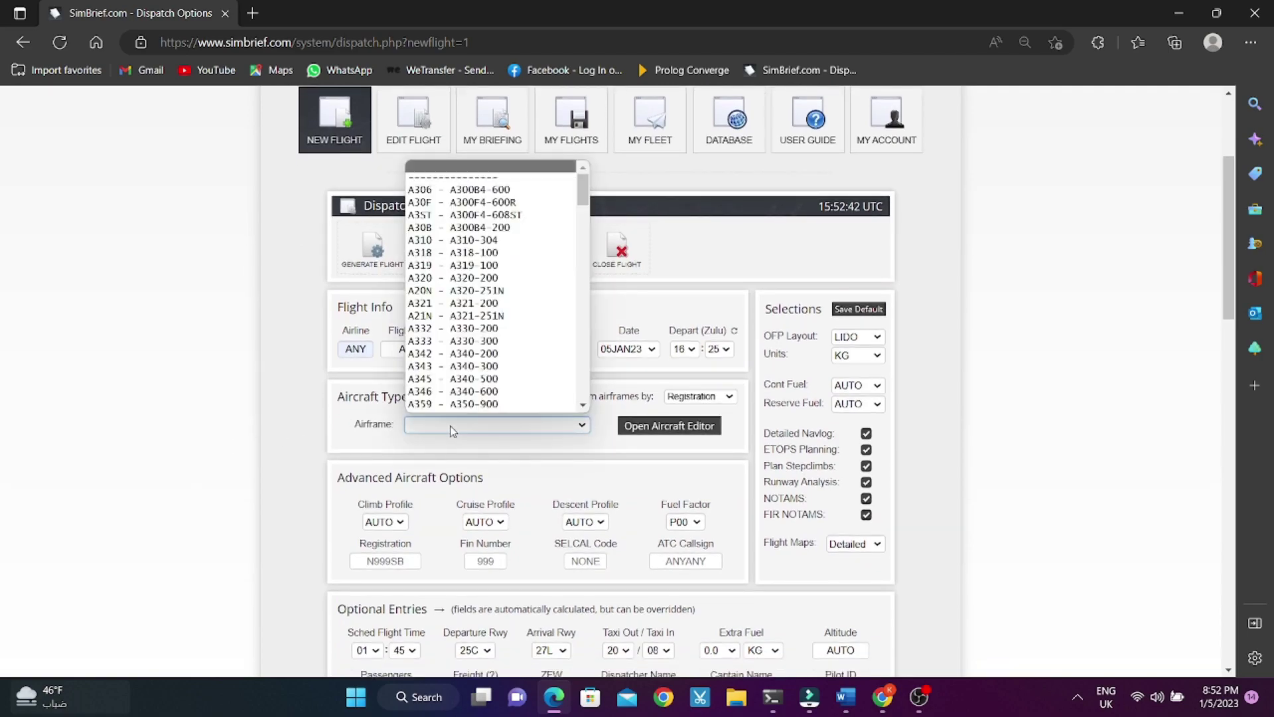
left_click(454, 263)
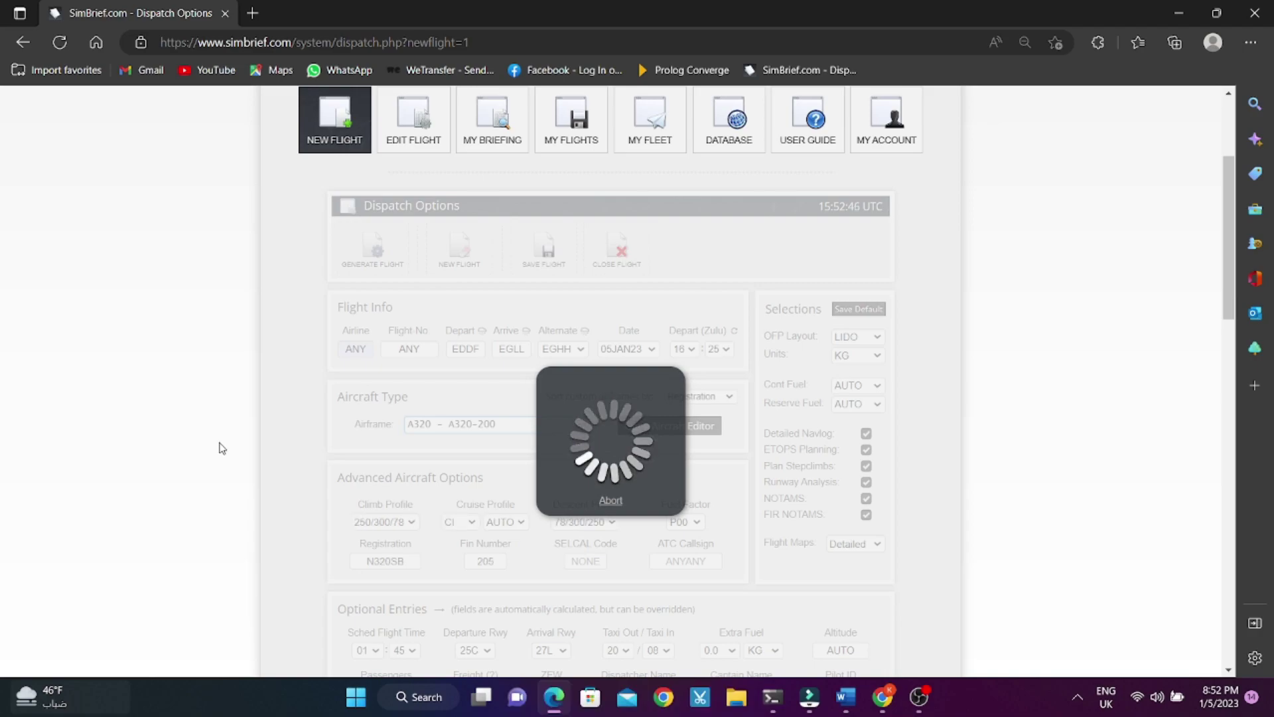
- Check the altitude entry and the departure and arrival runway choices in the optional entries
scroll(221, 448, "down", 3)
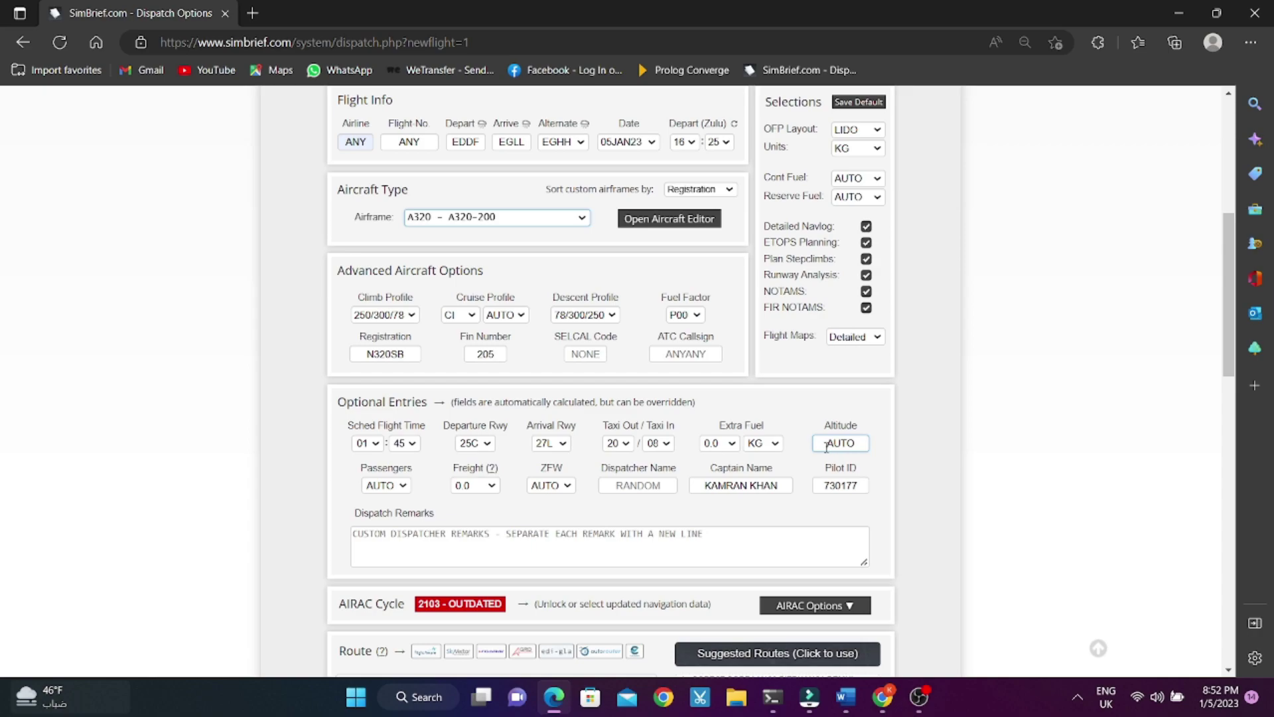
left_click_drag(826, 447, 870, 444)
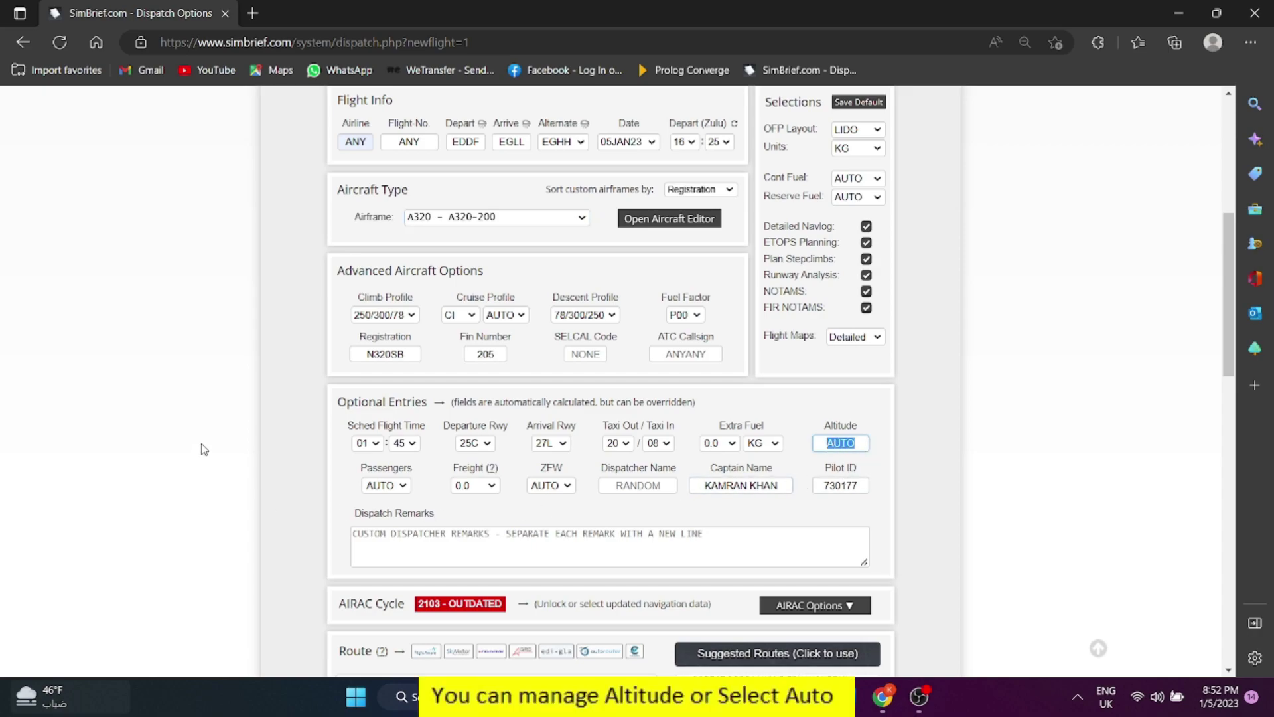
left_click(468, 444)
left_click(482, 445)
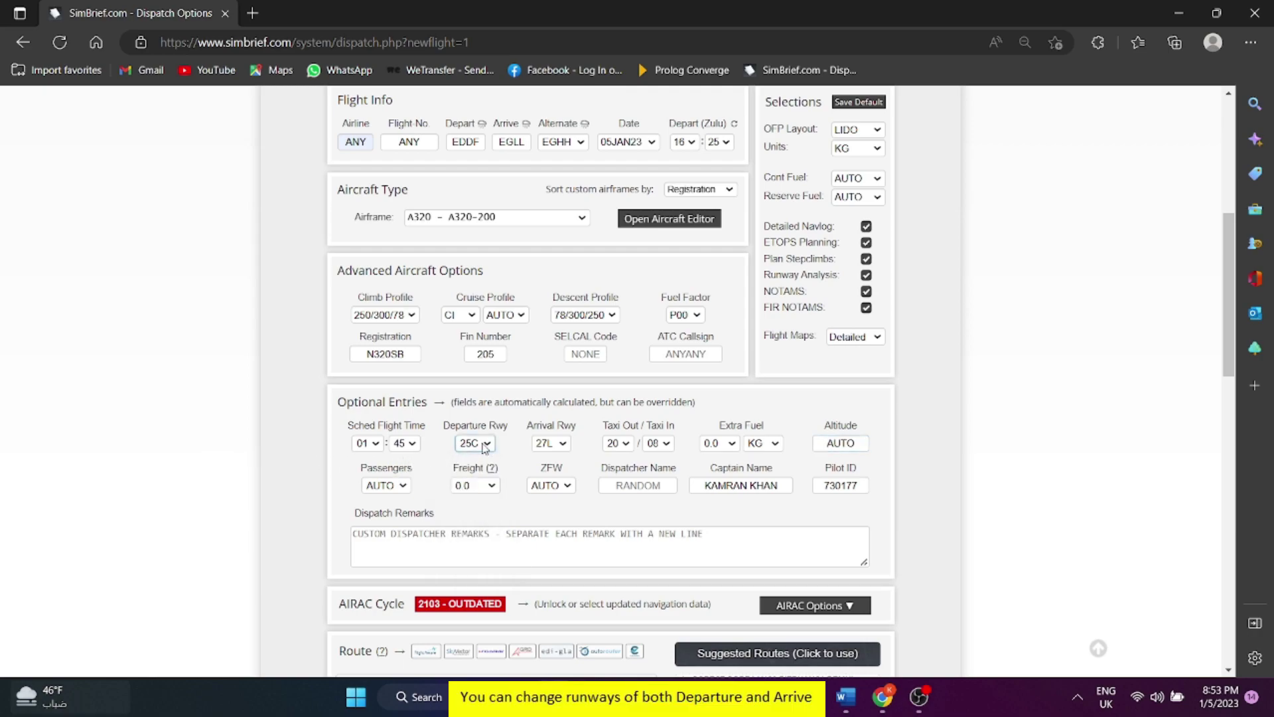
left_click(556, 450)
left_click(553, 453)
- Examine the planned route, the suggested routes and the flight path on the map
scroll(220, 467, "down", 3)
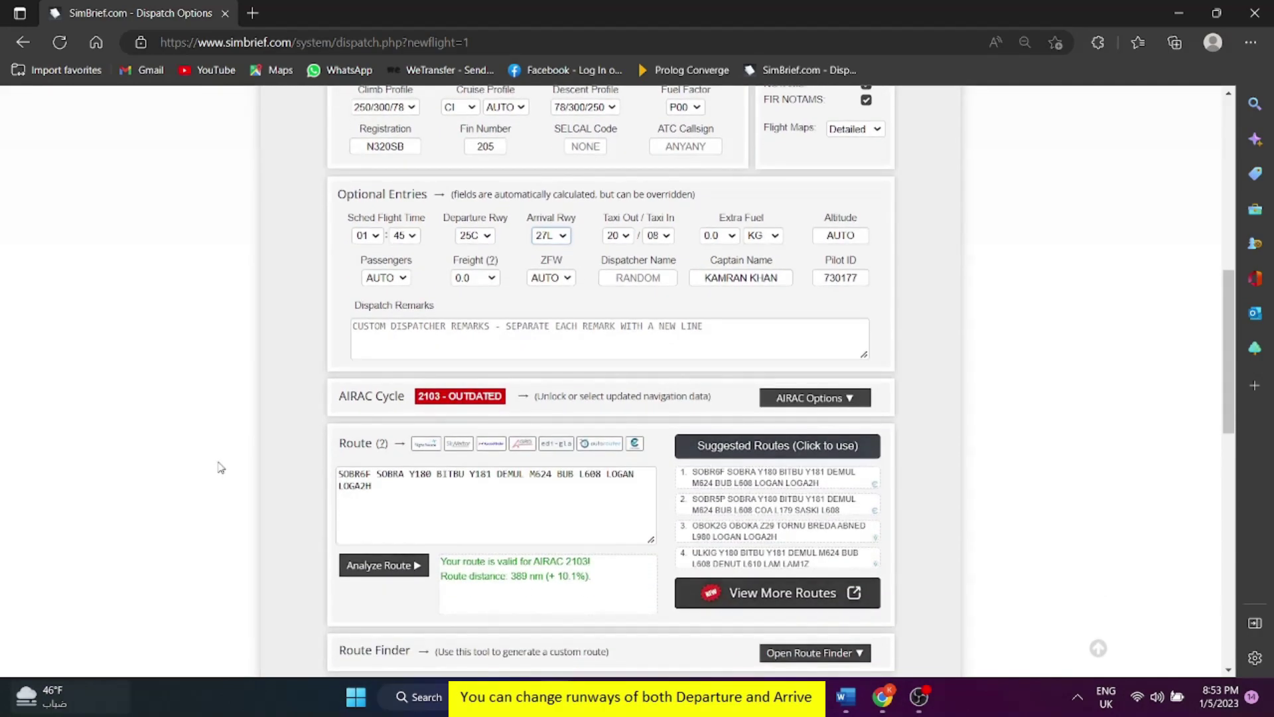
scroll(221, 467, "down", 3)
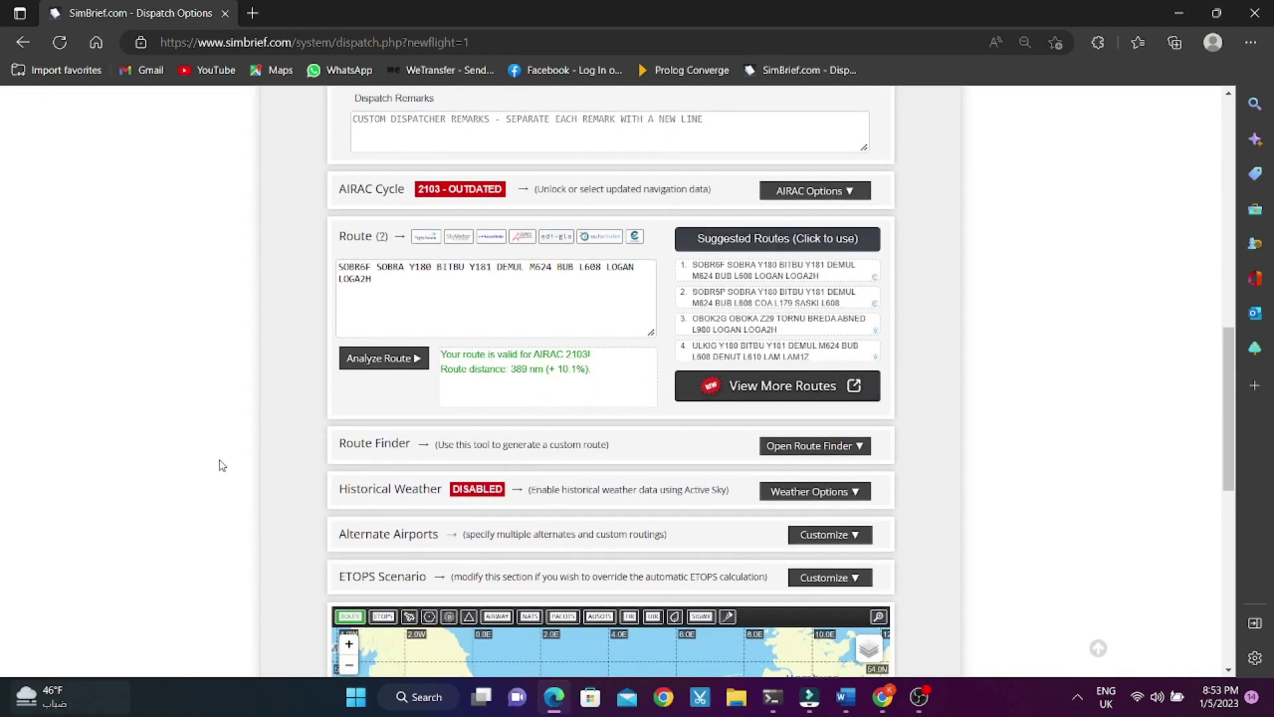
scroll(221, 464, "down", 3, "ctrl")
scroll(221, 464, "down", 3)
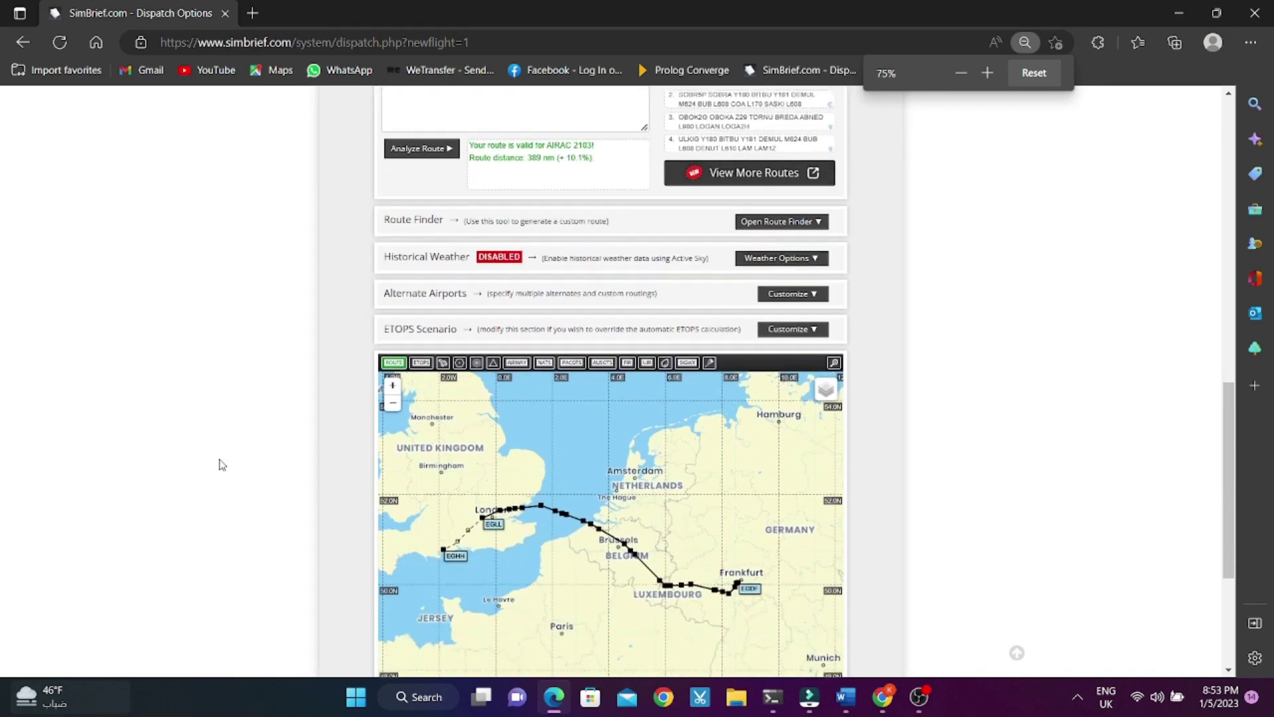
scroll(221, 465, "down", 1)
scroll(221, 465, "down", 1, "ctrl")
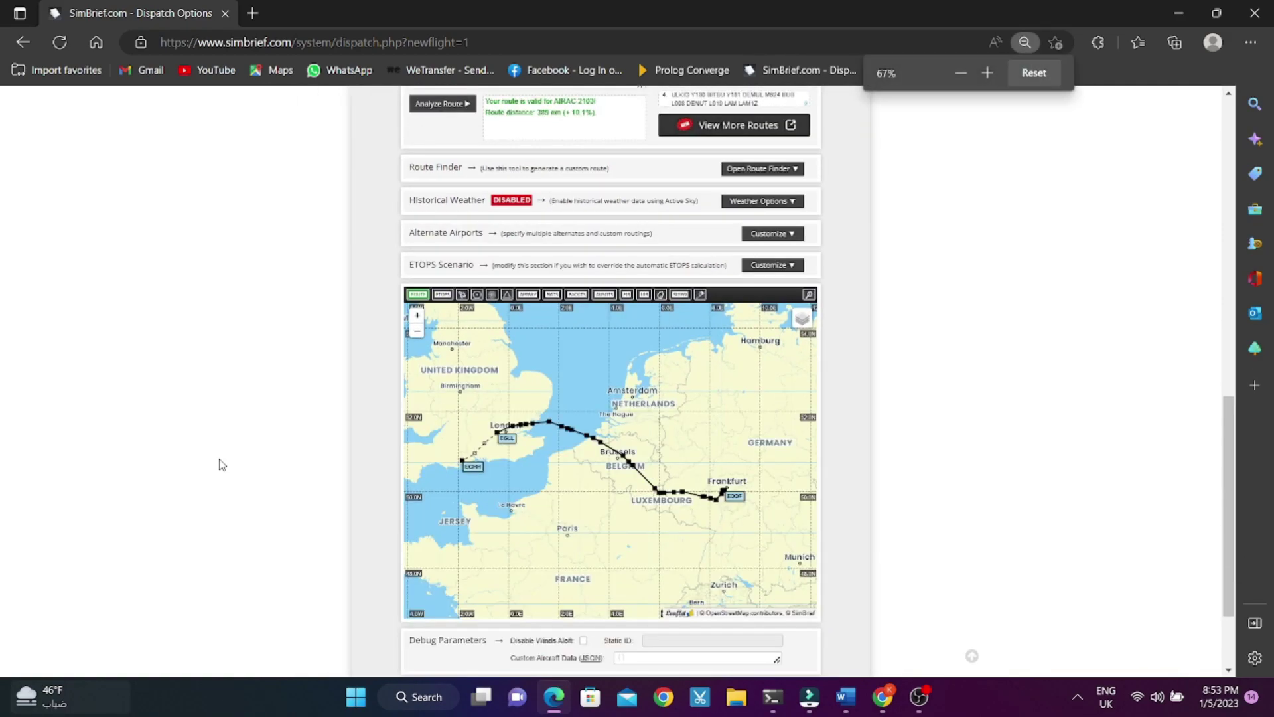
scroll(952, 423, "up", 3)
scroll(954, 424, "down", 3)
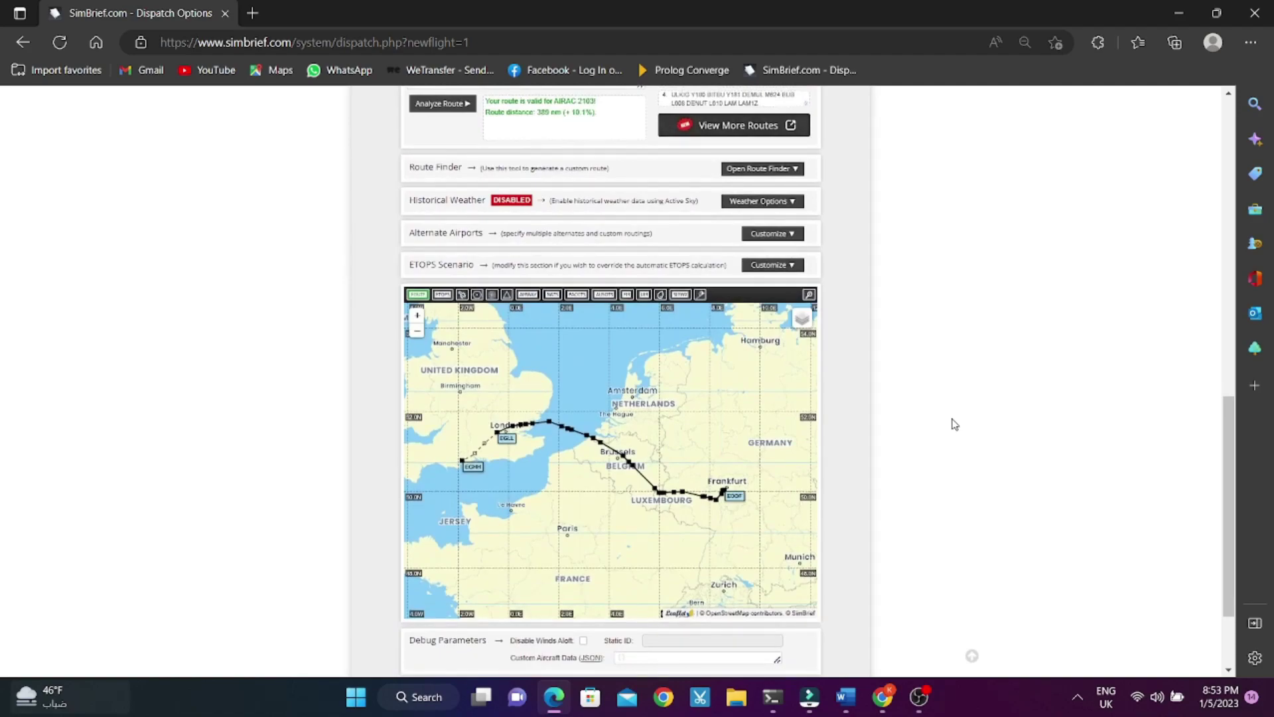
scroll(954, 424, "down", 1, "ctrl")
scroll(953, 424, "up", 3)
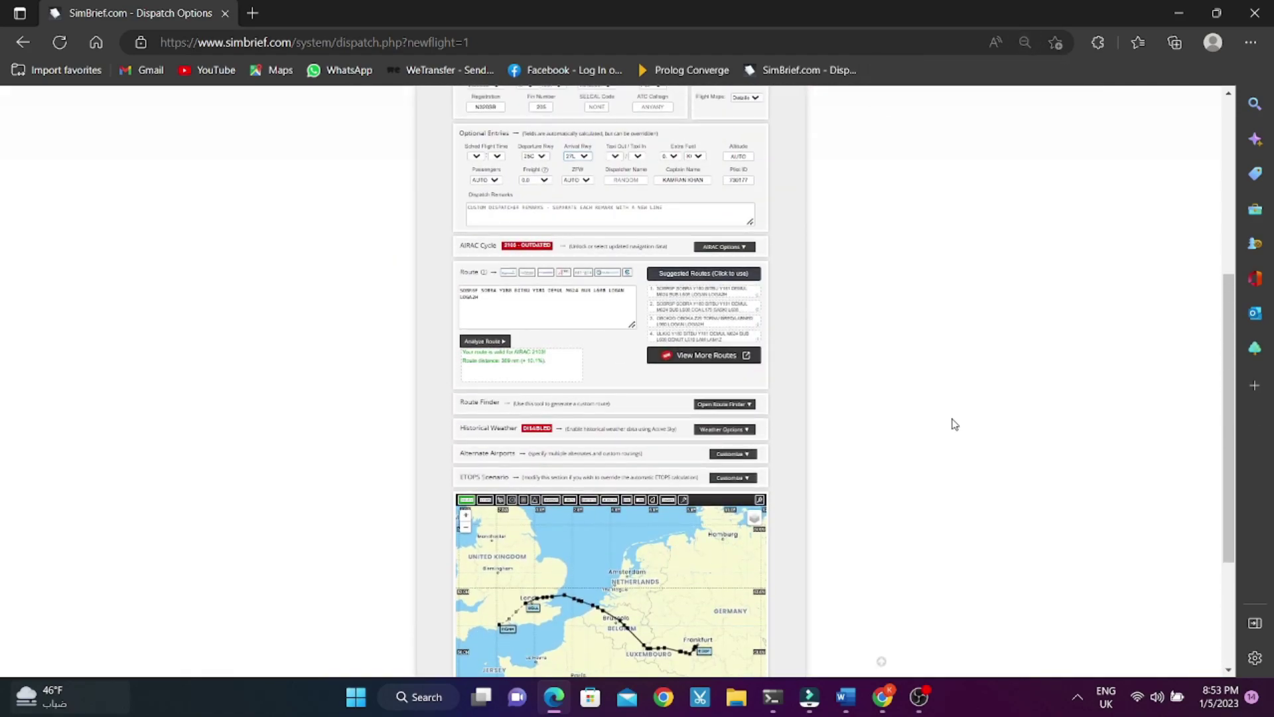
- Try each of the four suggested routes and settle on the first one, SOBR6F SOBRA Y180 BITBU Y181 DEMUL M624 BUB L608 LOGAN LOGA2H
left_click(734, 294)
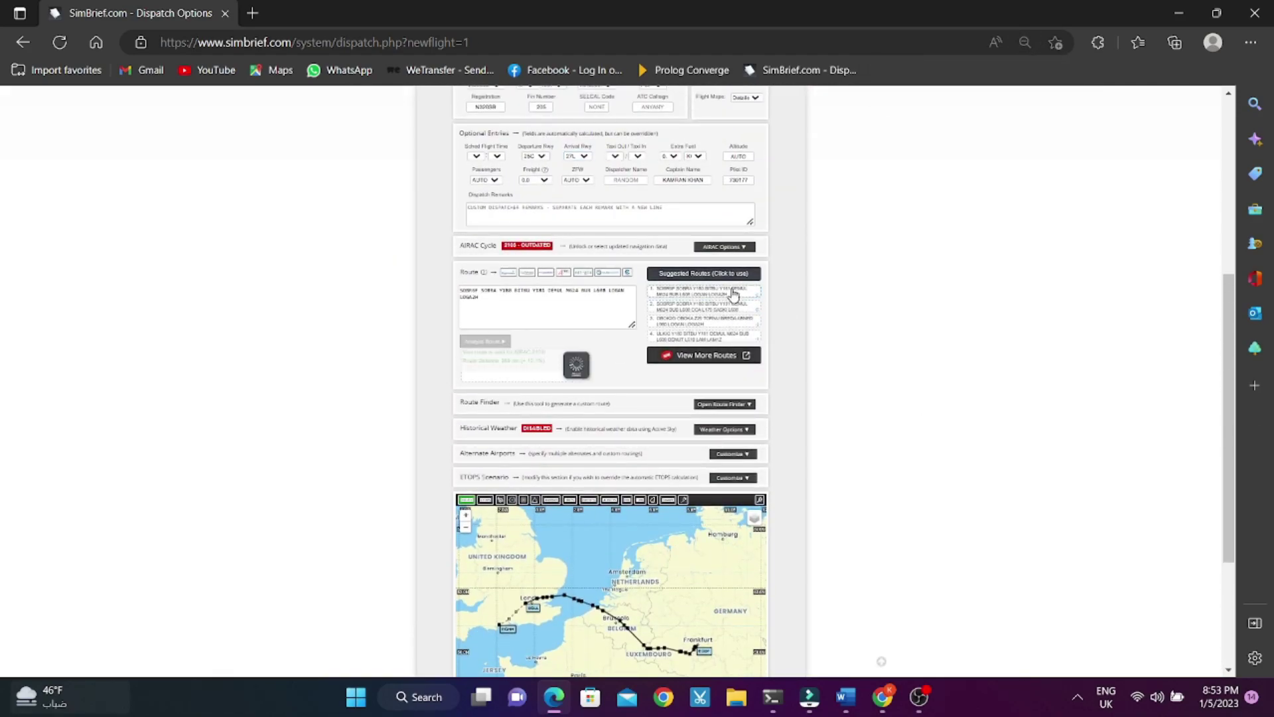
left_click(730, 306)
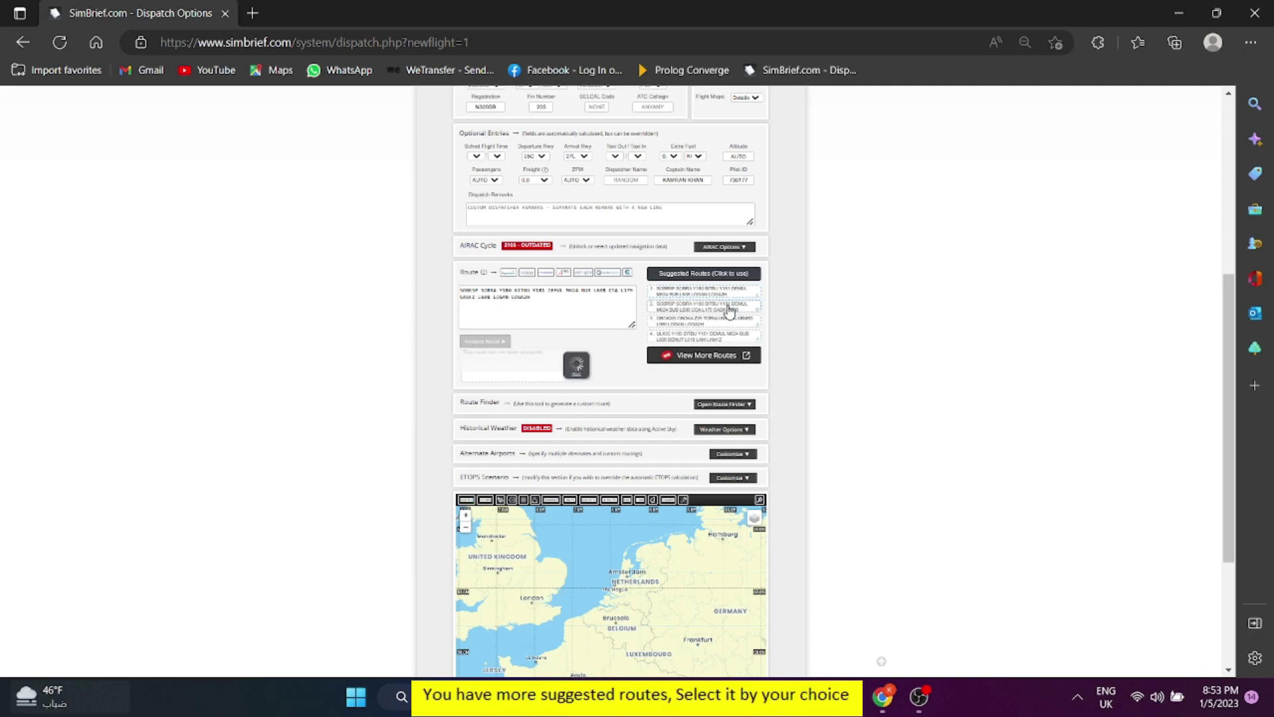
left_click(722, 325)
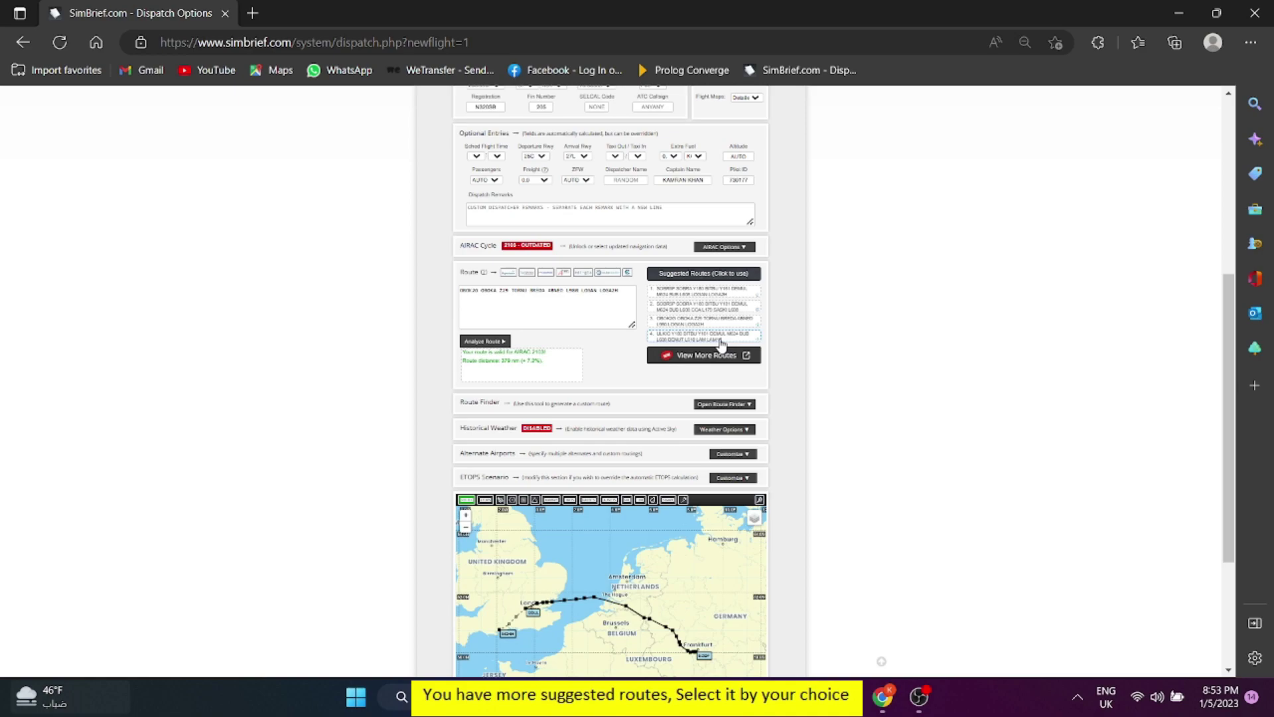
left_click(721, 339)
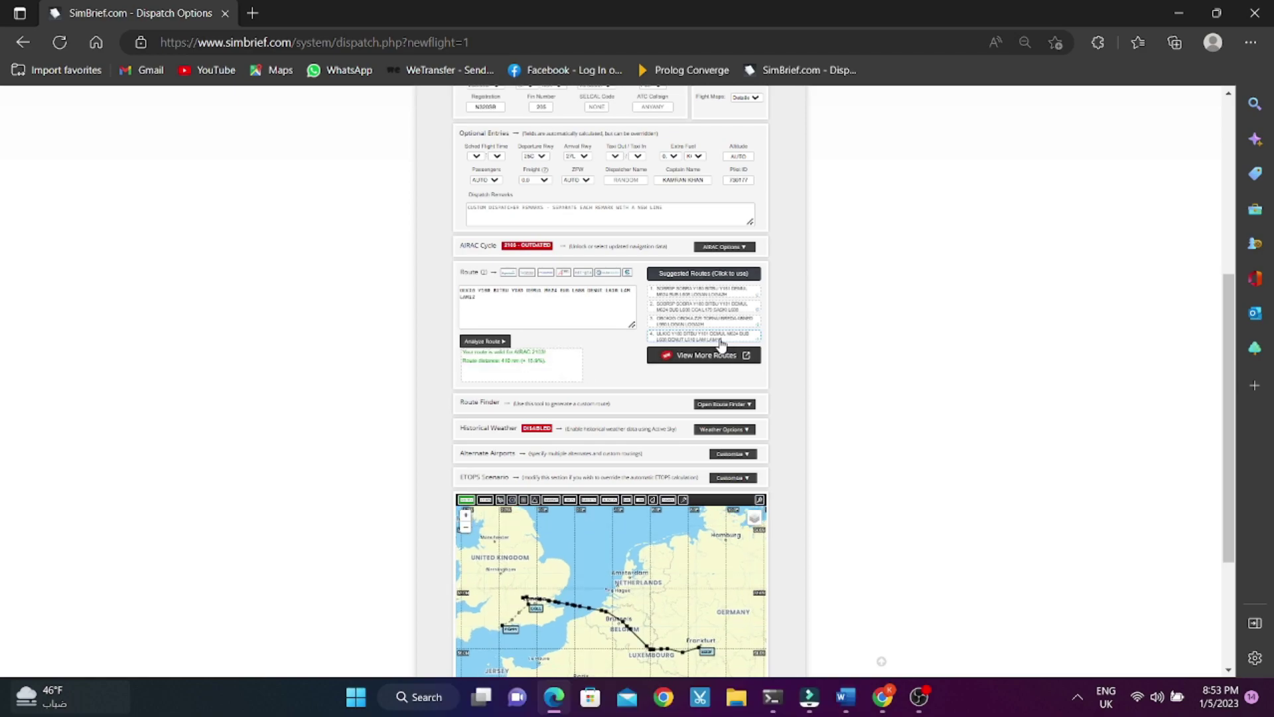
left_click(719, 297)
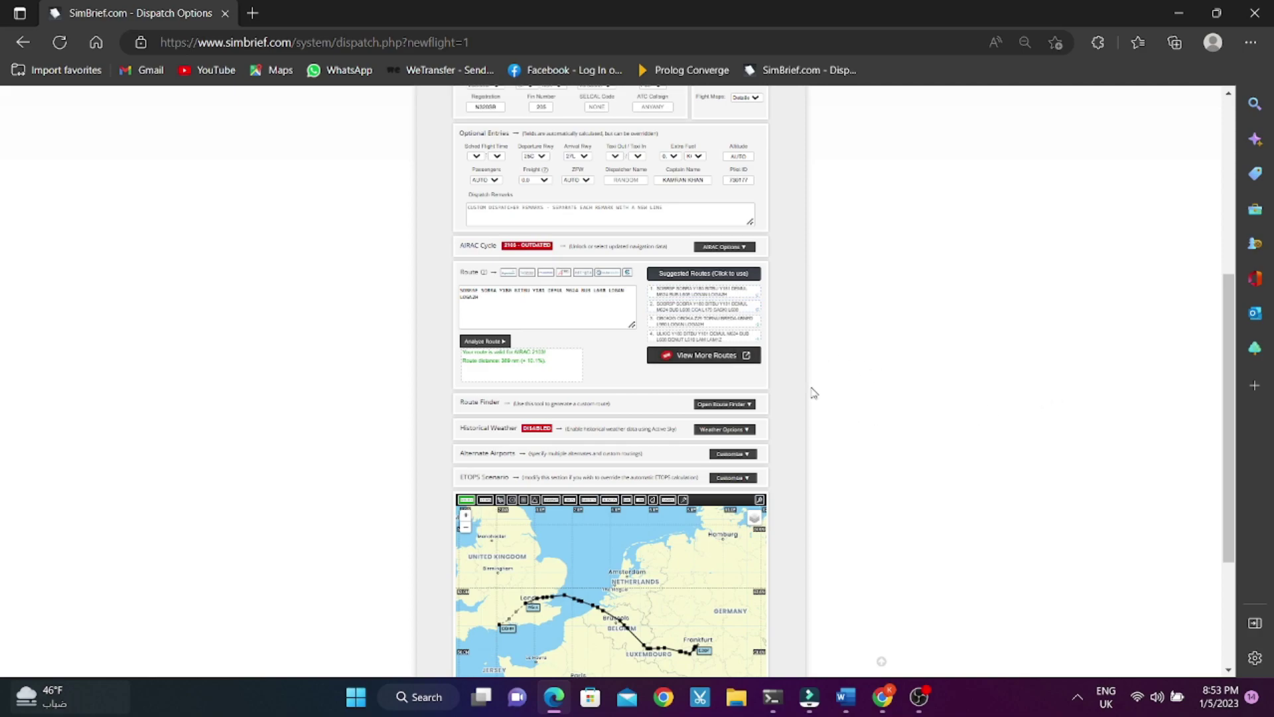
- Generate the flight and look through the resulting briefing's OFP summary, route map and paperwork preview
key("ctrl+plus")
key("ctrl+plus")
key("ctrl+plus")
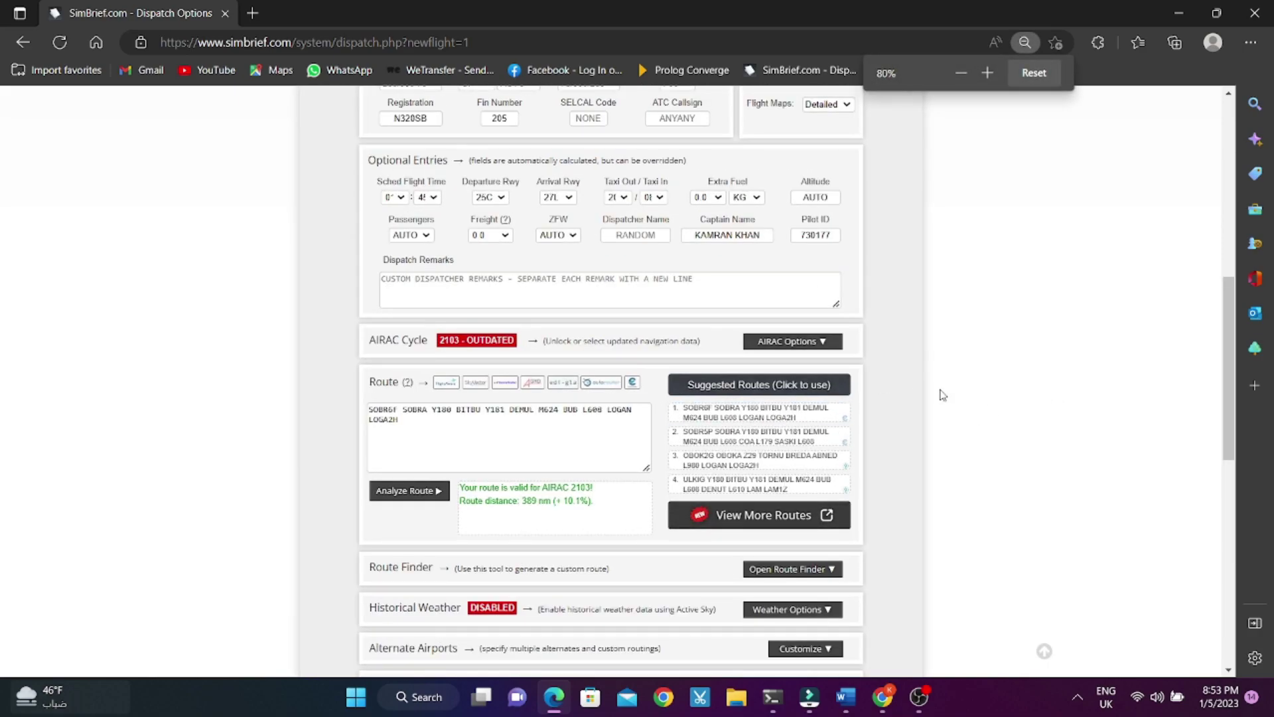
scroll(1009, 393, "up", 3)
key("ctrl+0")
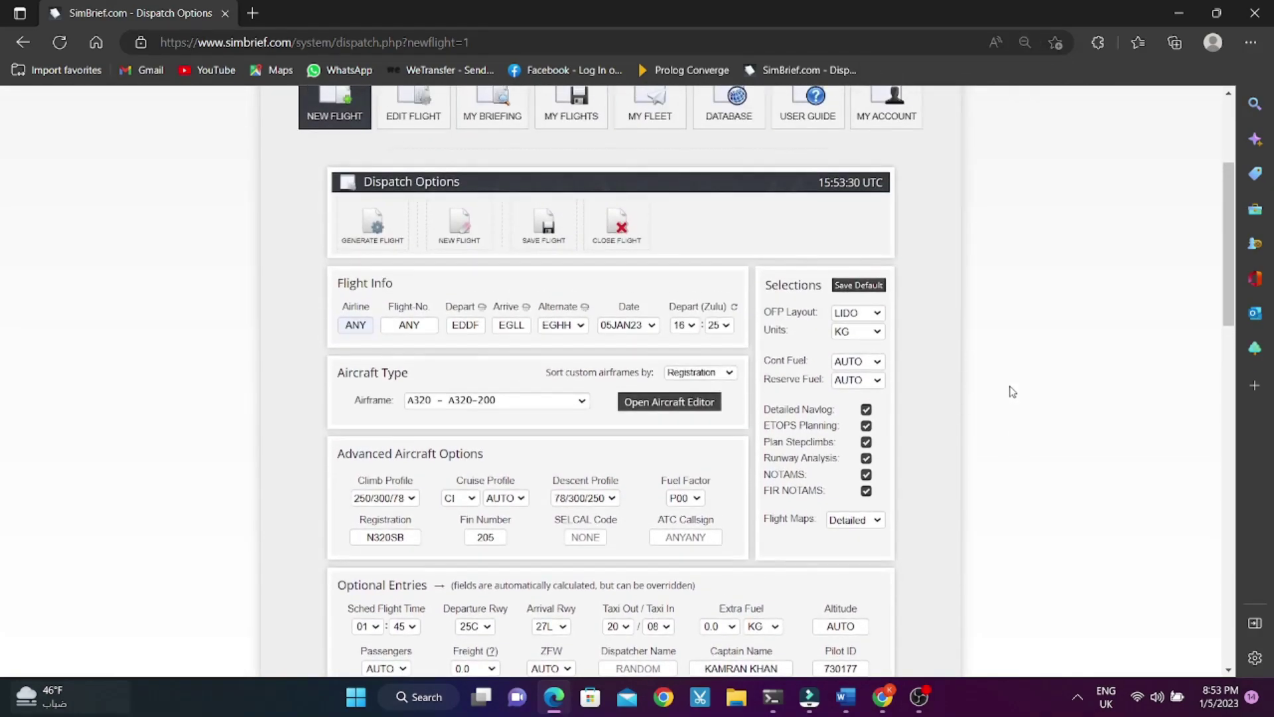
scroll(1009, 392, "up", 3)
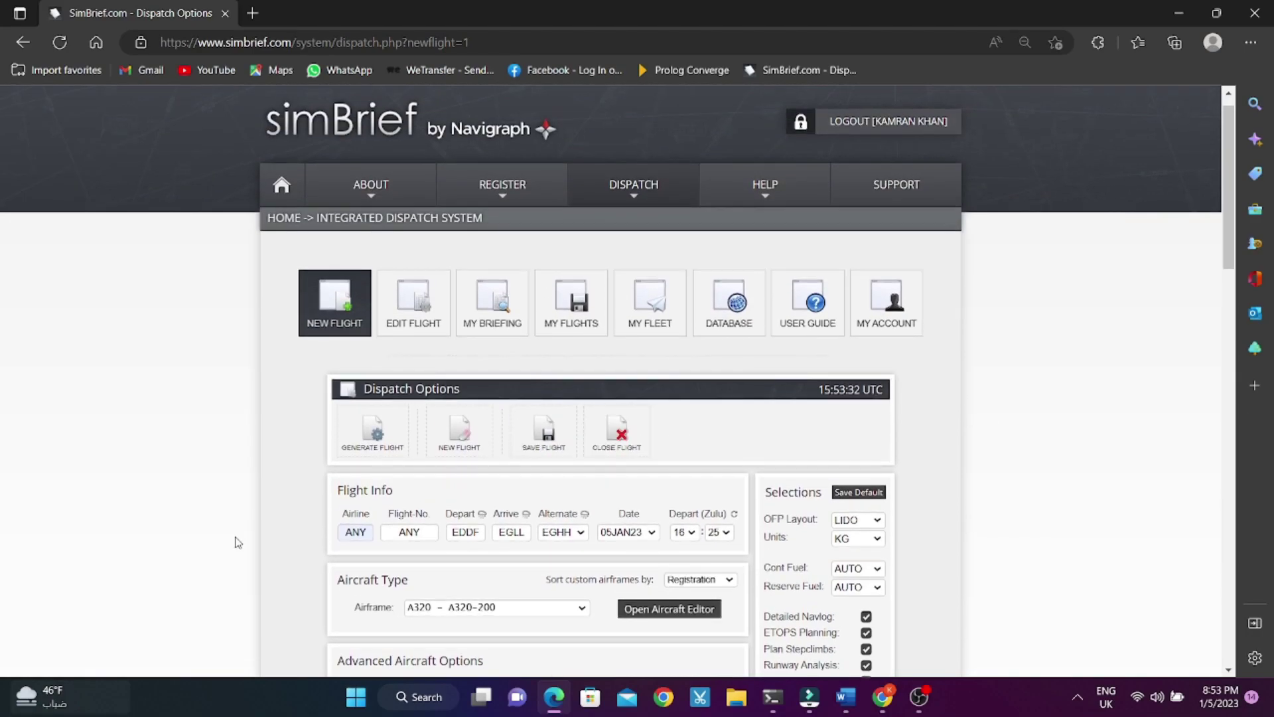
left_click(396, 426)
left_click(589, 424)
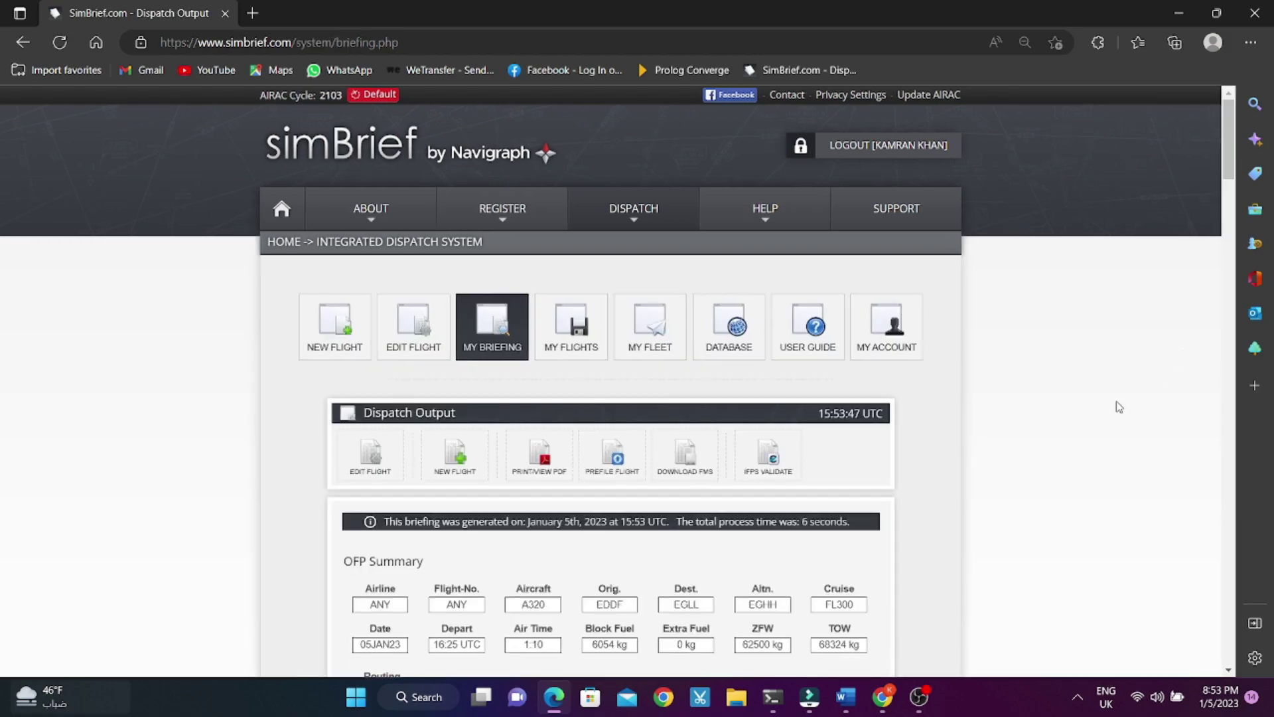
scroll(1119, 406, "down", 3)
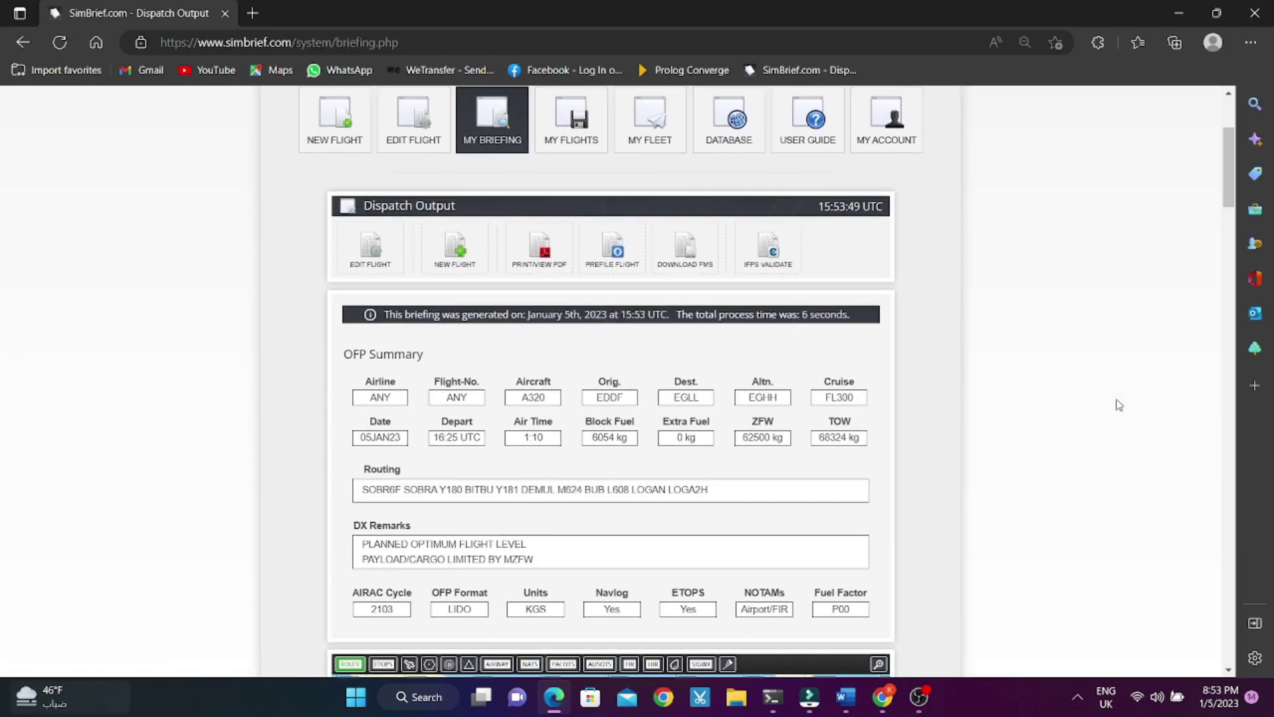
scroll(1119, 404, "down", 12)
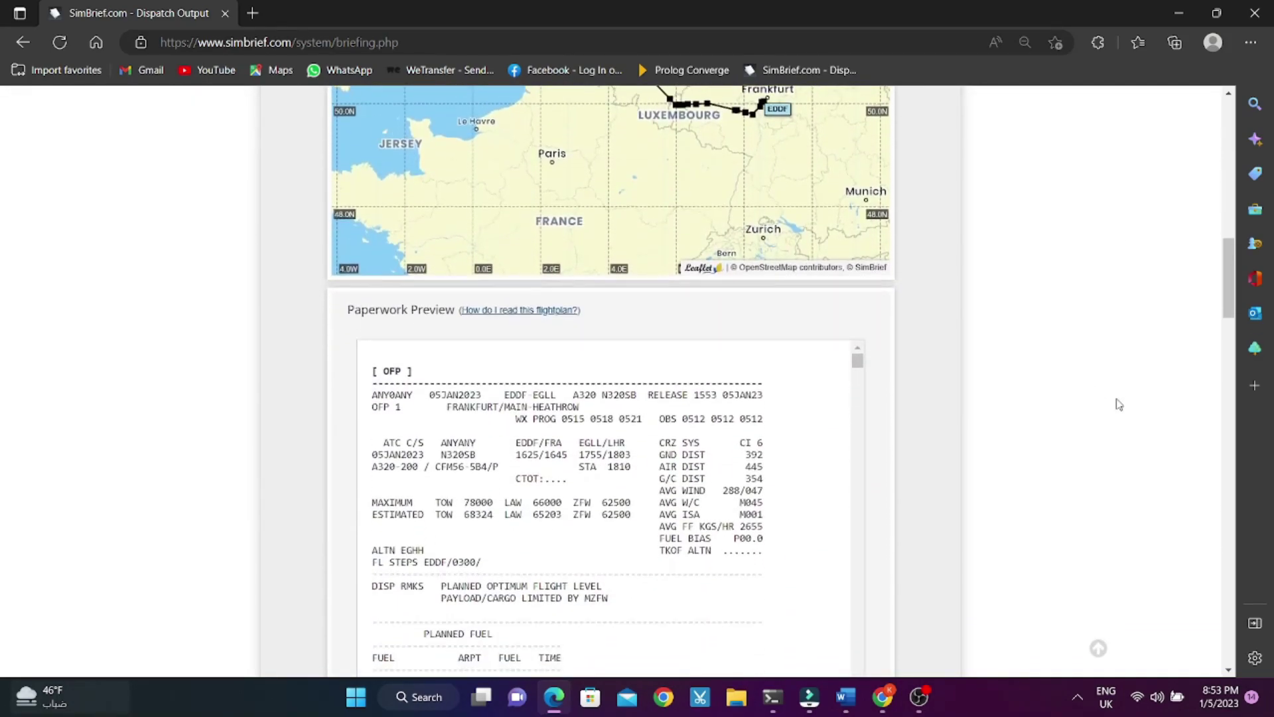
scroll(1118, 405, "up", 13)
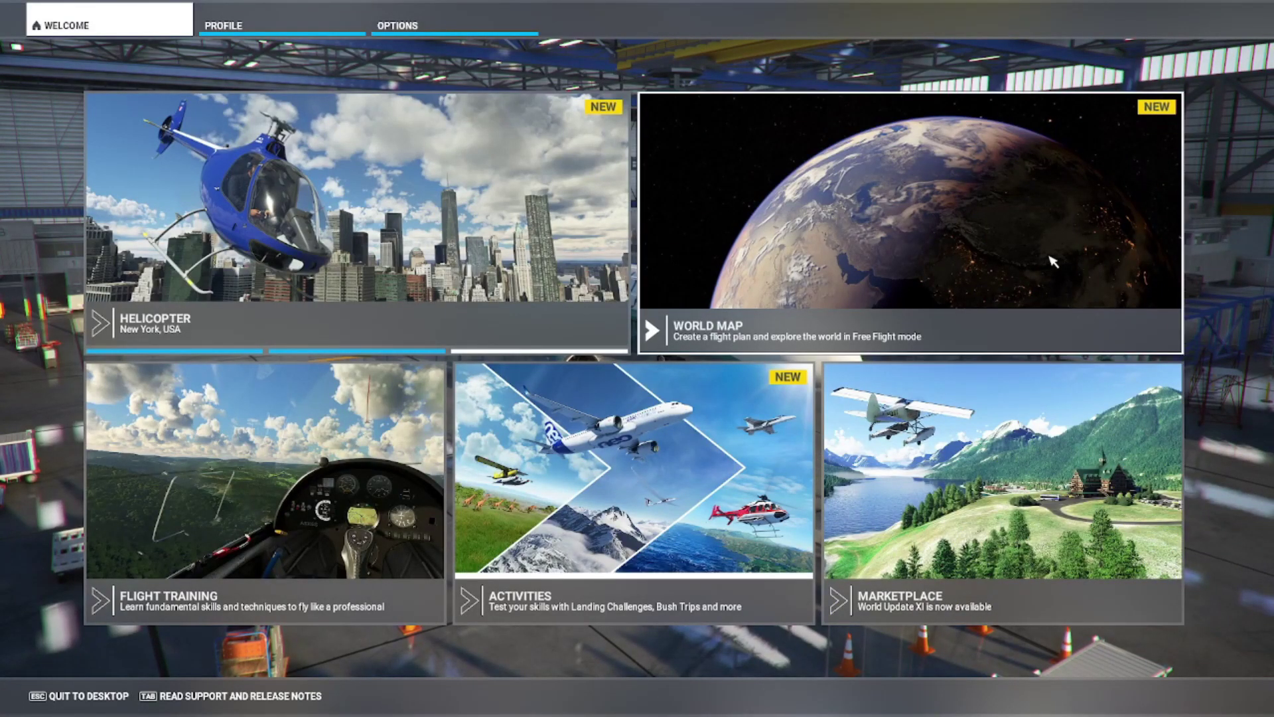
- Switch to Microsoft Flight Simulator, open the World Map and set Gate B 20 at EDDF Frankfurt/Main as the departure
left_click(763, 315)
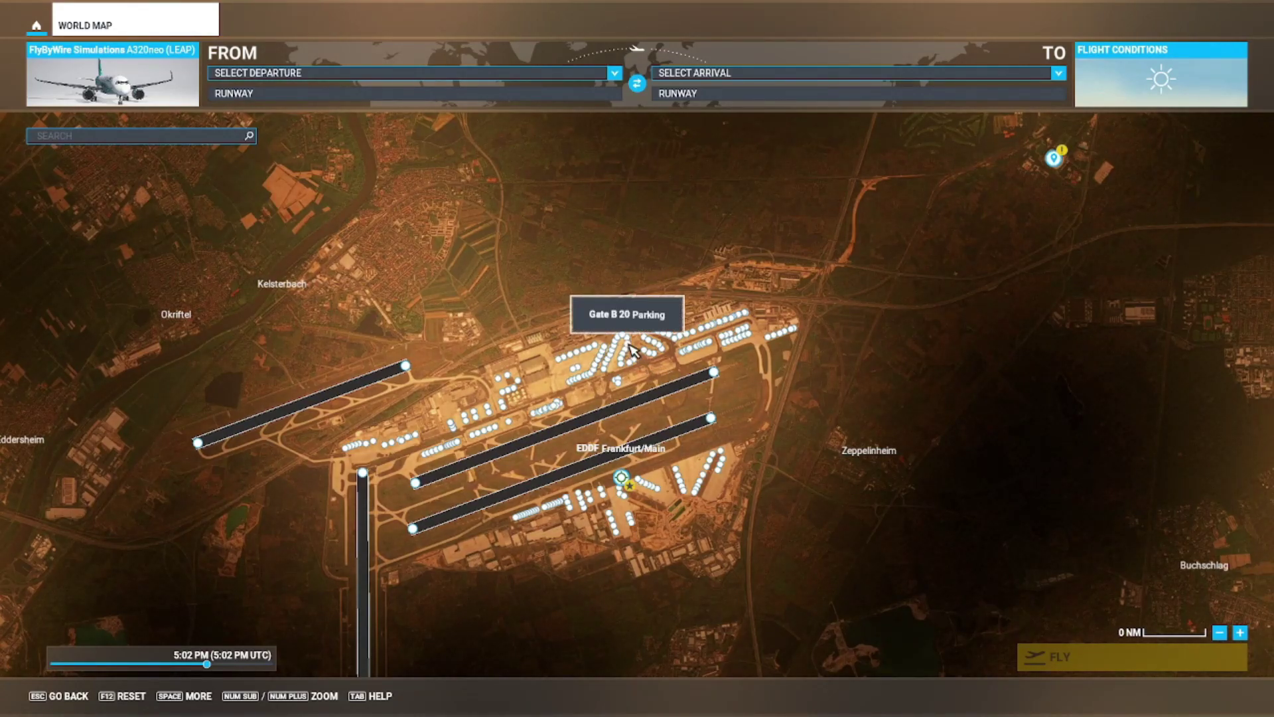
left_click(631, 350)
left_click(639, 365)
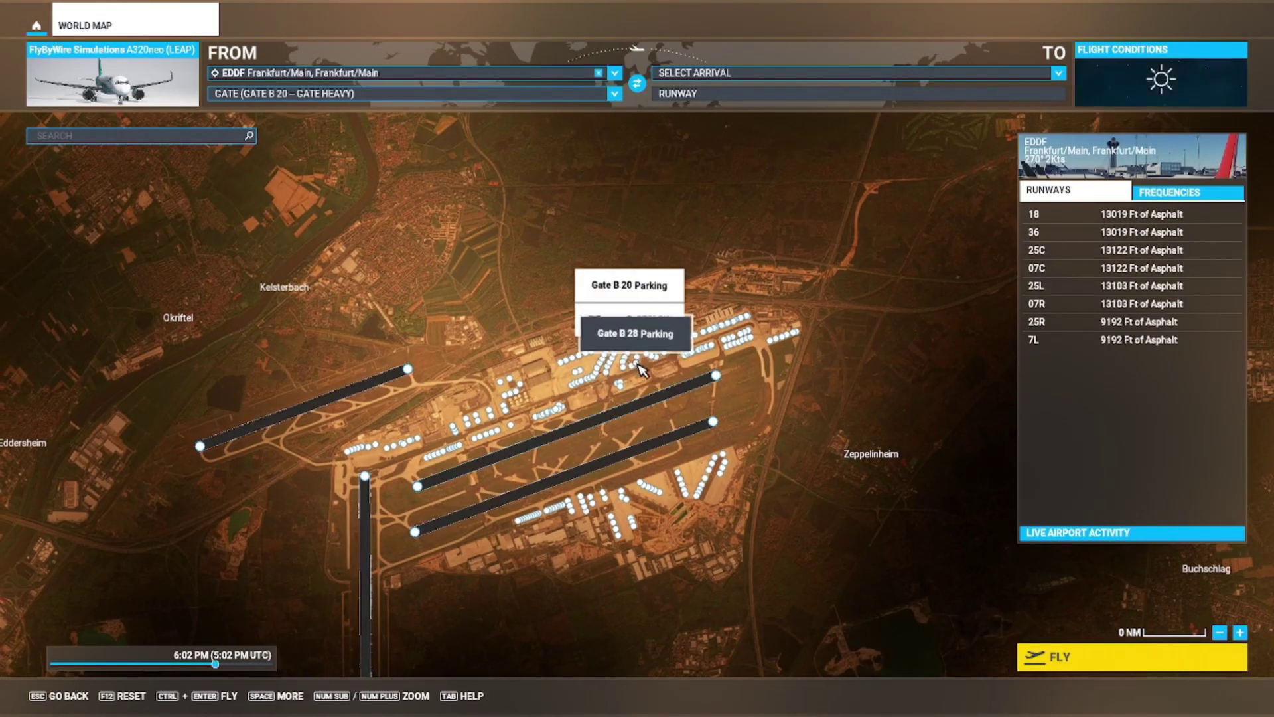
- Start the flight from the EDDF gate and load the SimBrief plan into the MCDU with an INIT request
left_click(1045, 658)
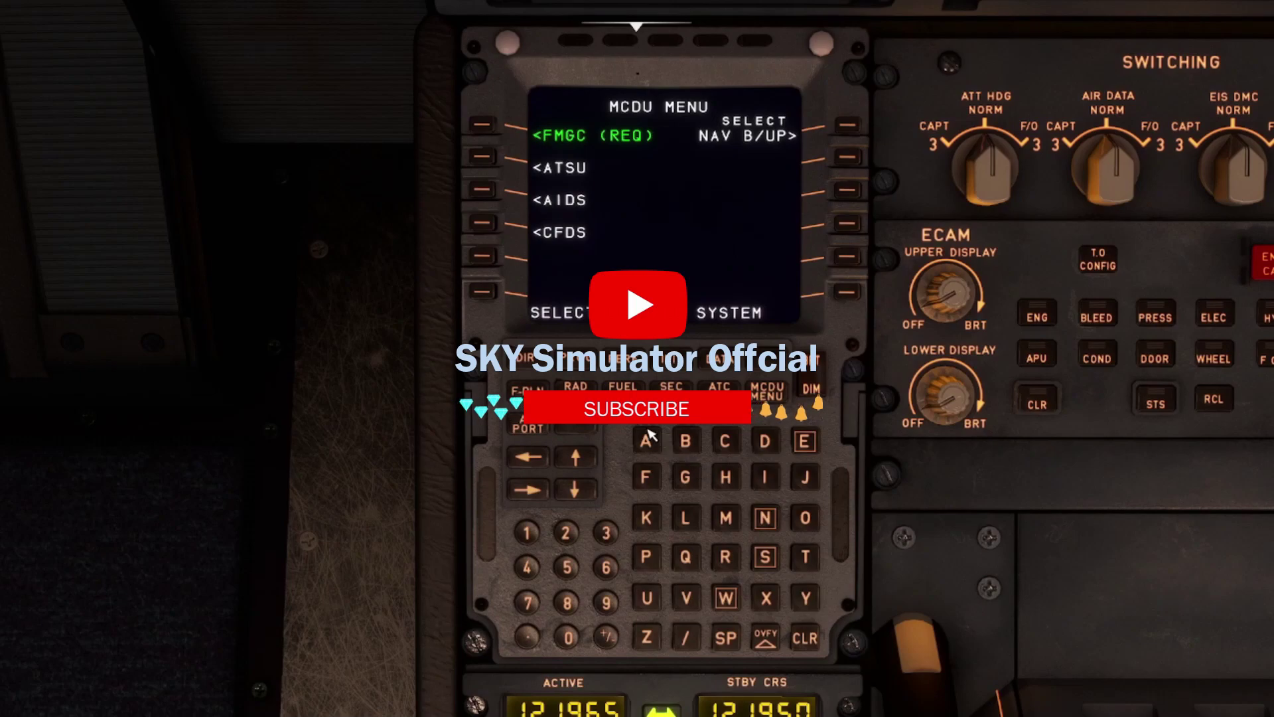
left_click(670, 358)
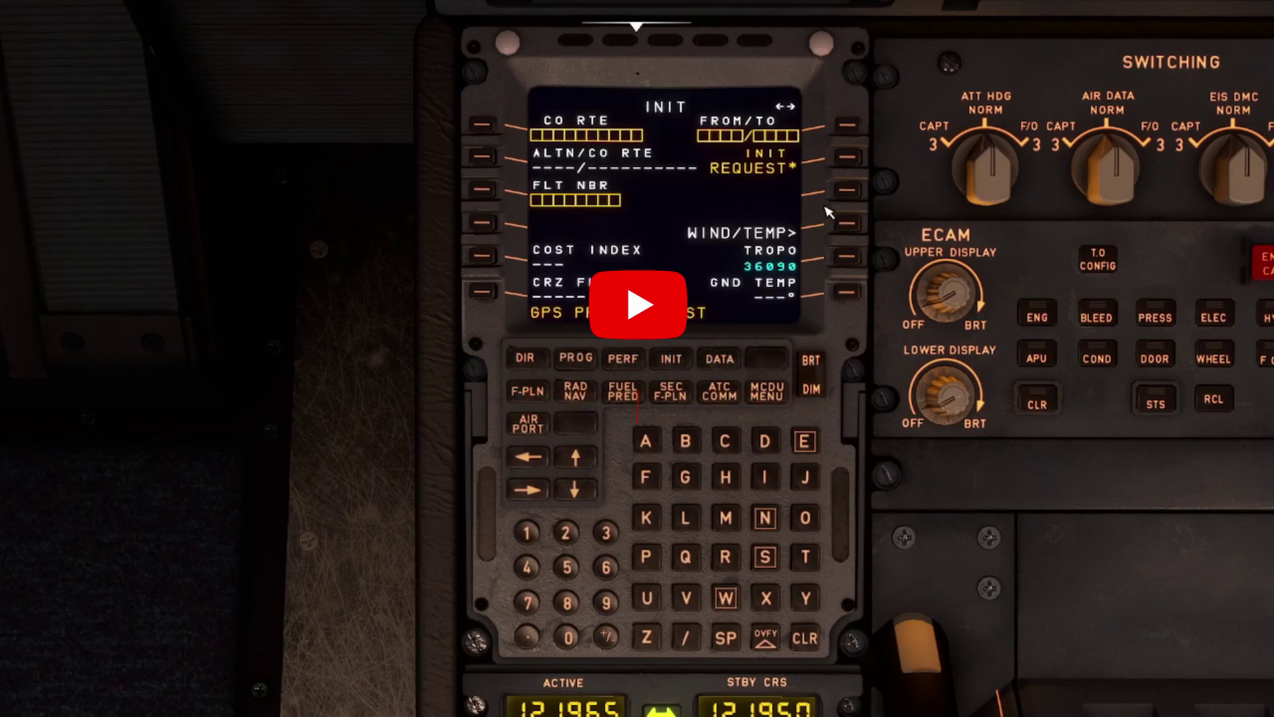
left_click(848, 165)
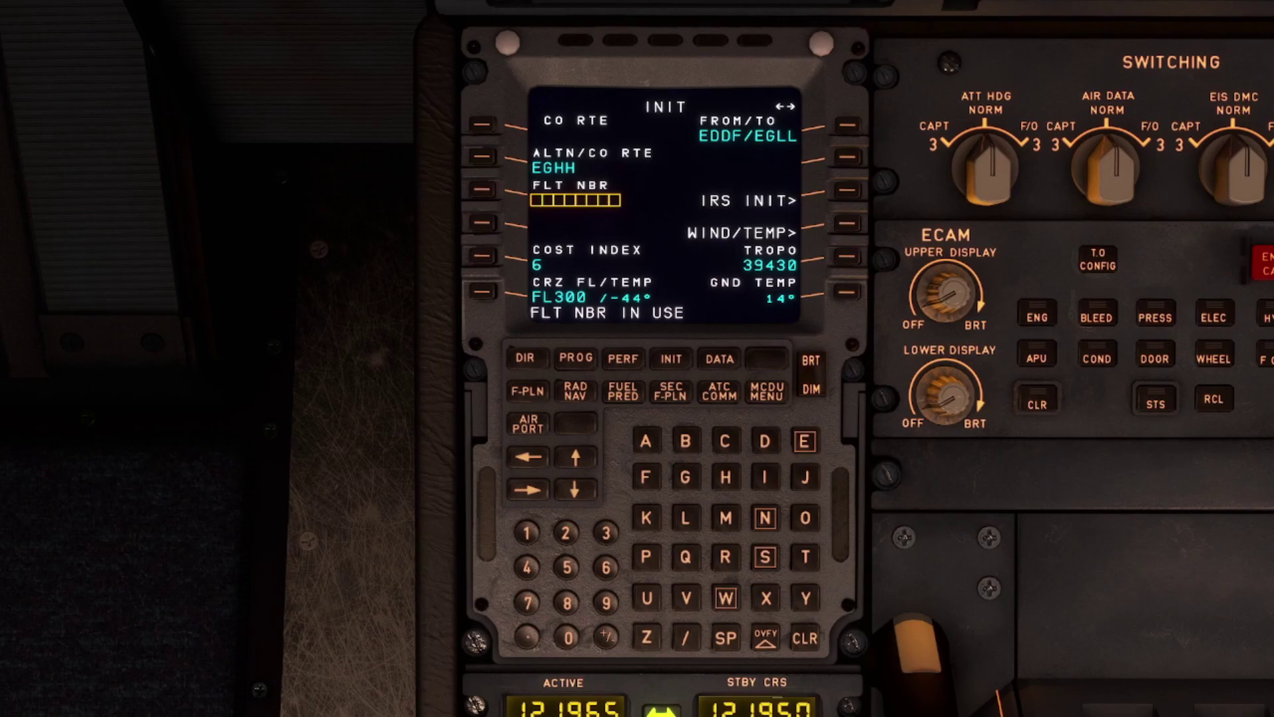
- Wake the cockpit tablet and import the SimBrief flight data into it
key("ctrl+2")
left_click(818, 420)
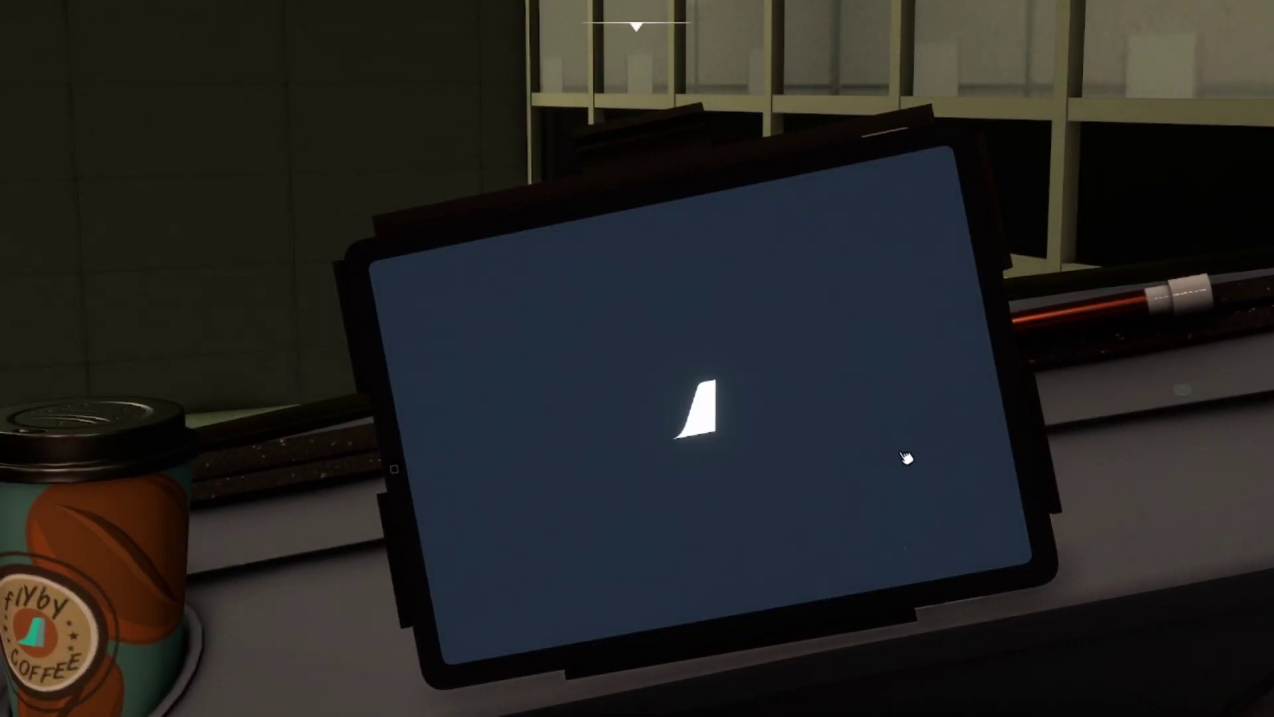
left_click(637, 465)
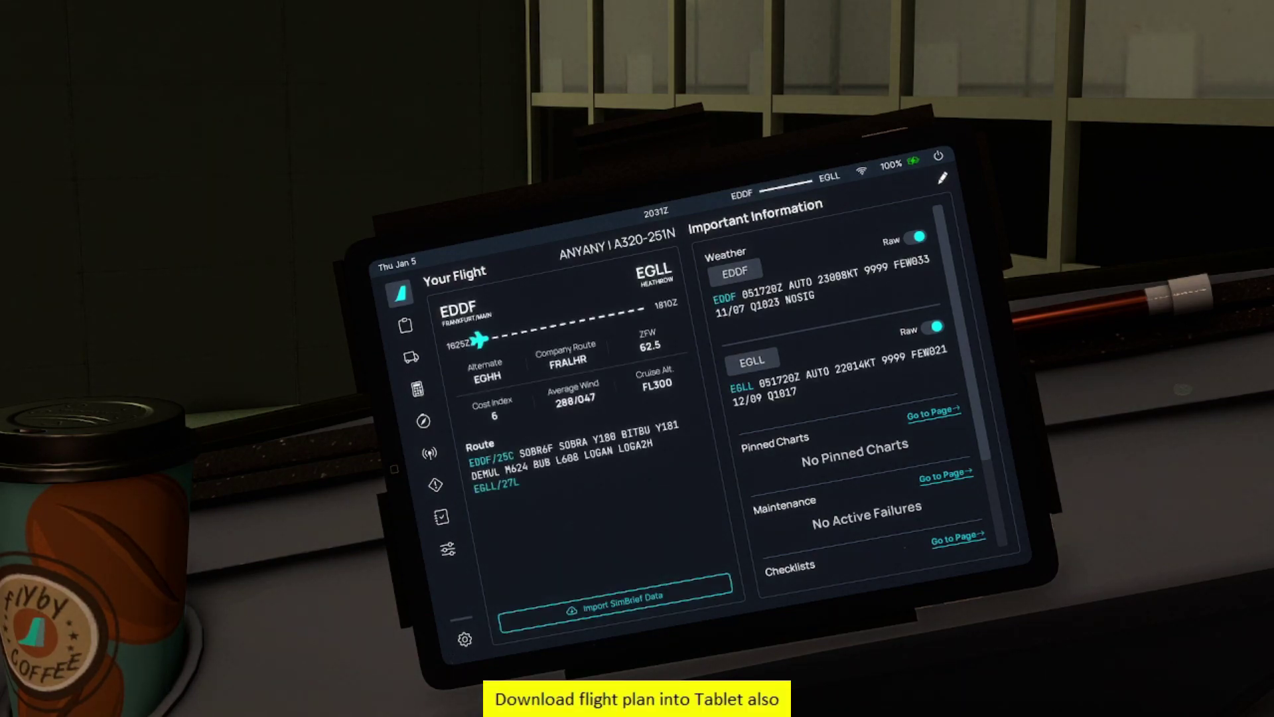
- Insert runway 25C with the SOBR6P SID as the departure from EDDF in the MCDU flight plan
key("alt+1")
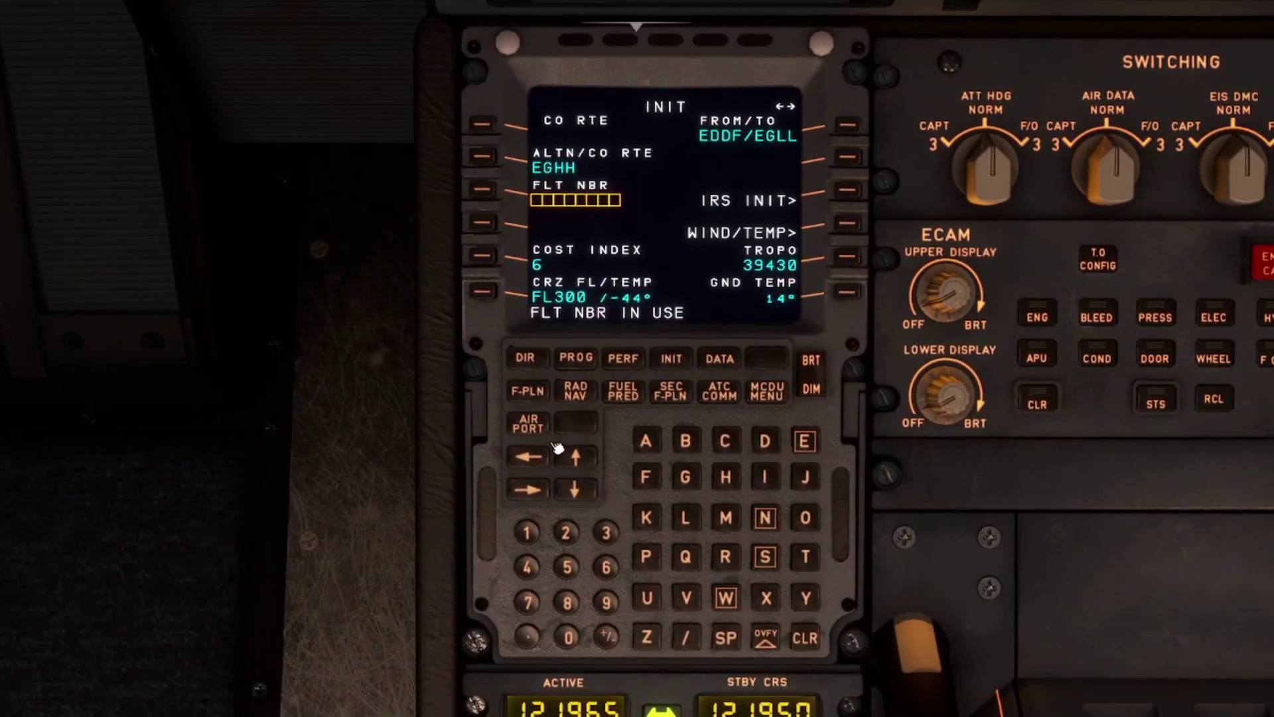
left_click(549, 393)
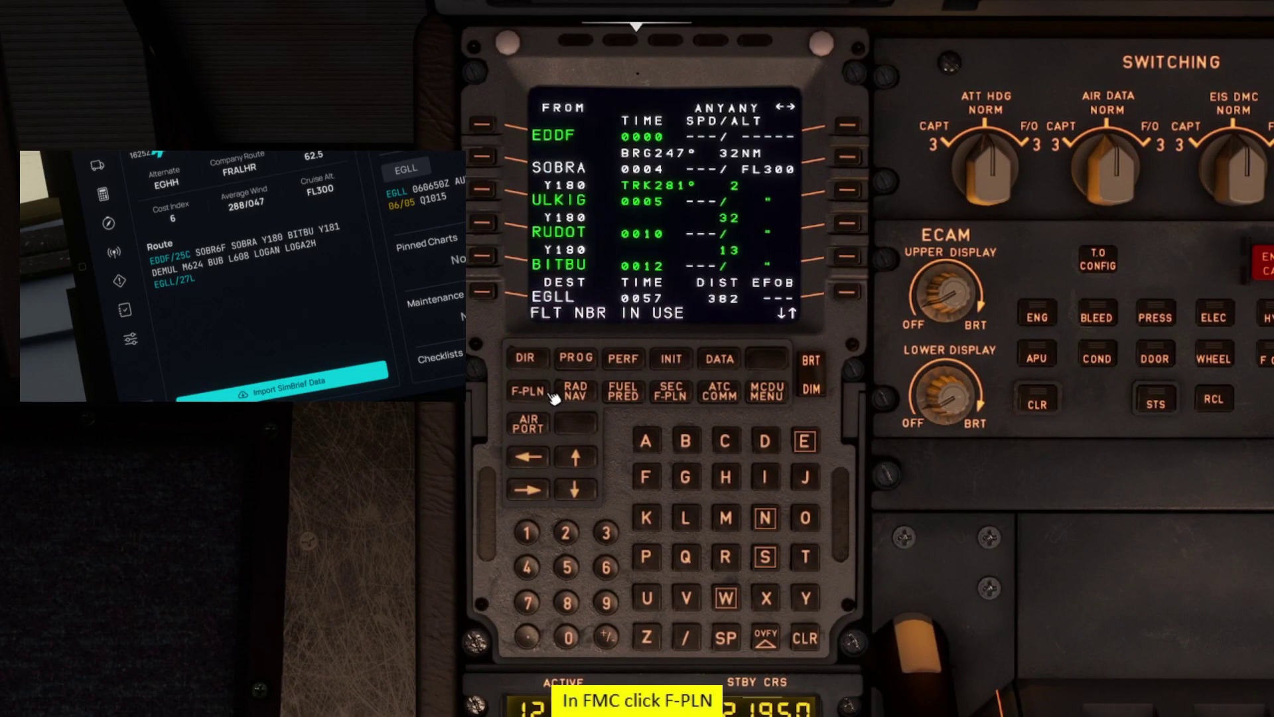
left_click(492, 125)
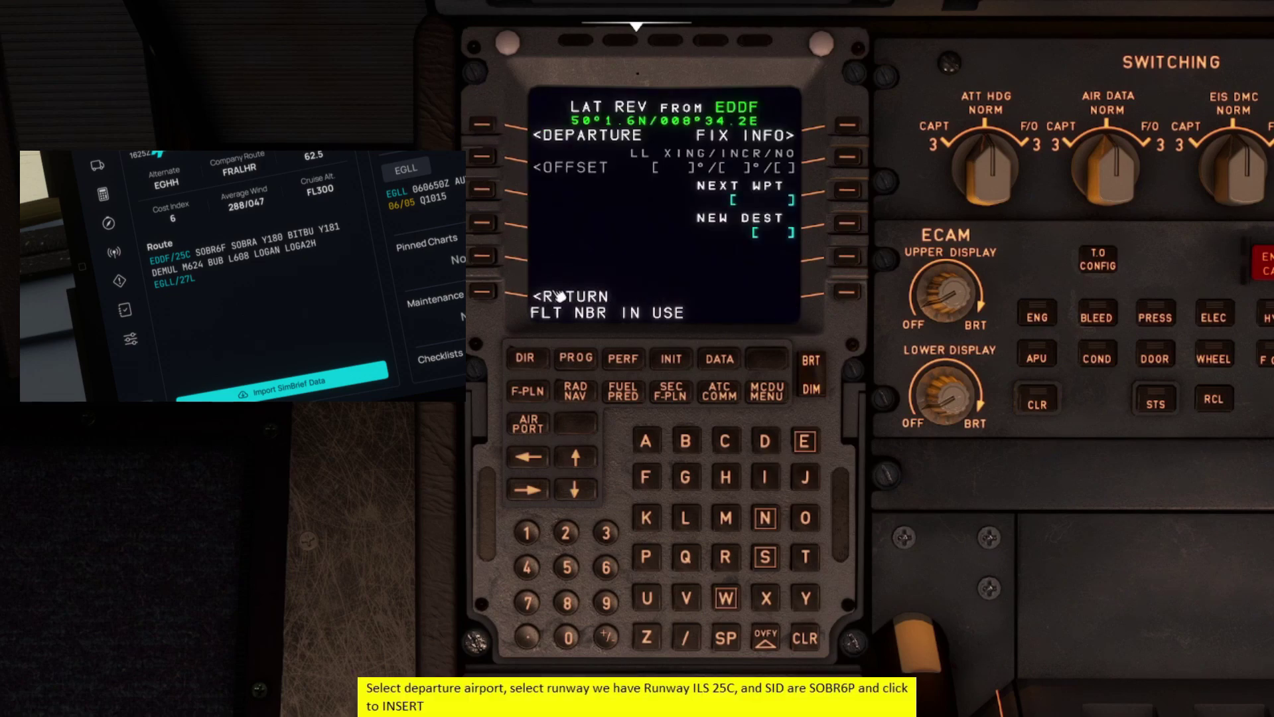
left_click(595, 469)
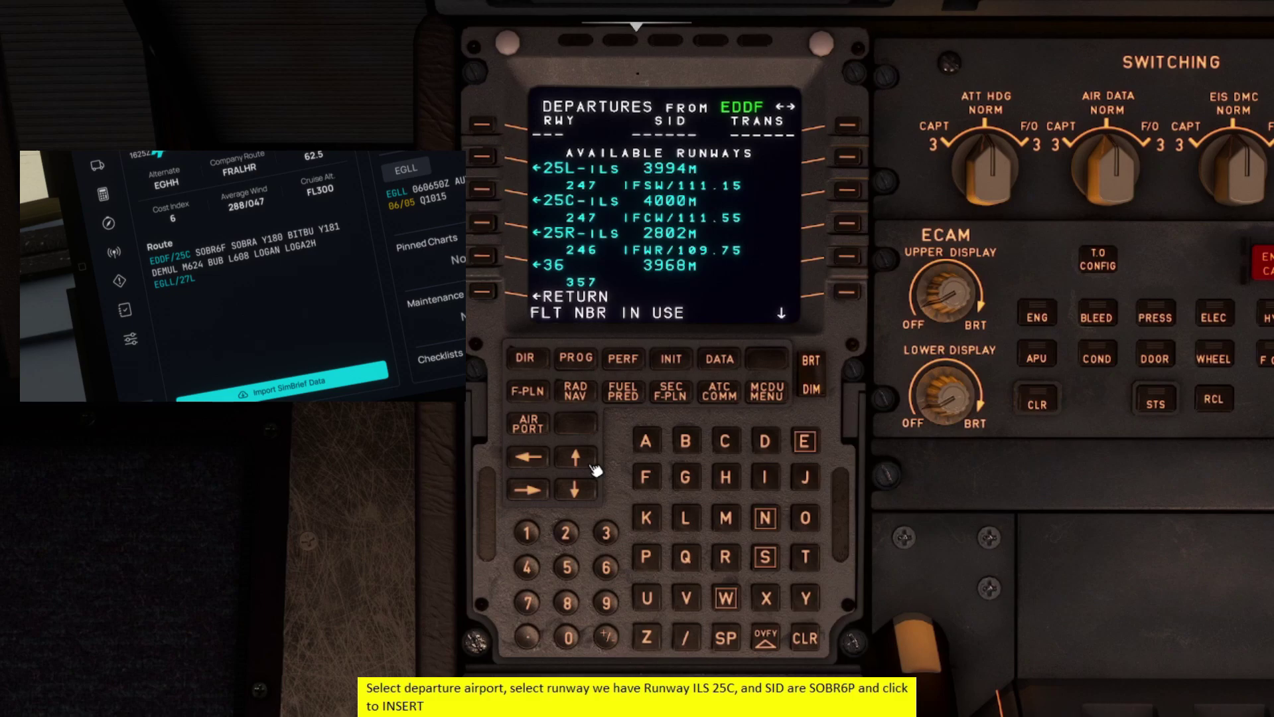
left_click(487, 193)
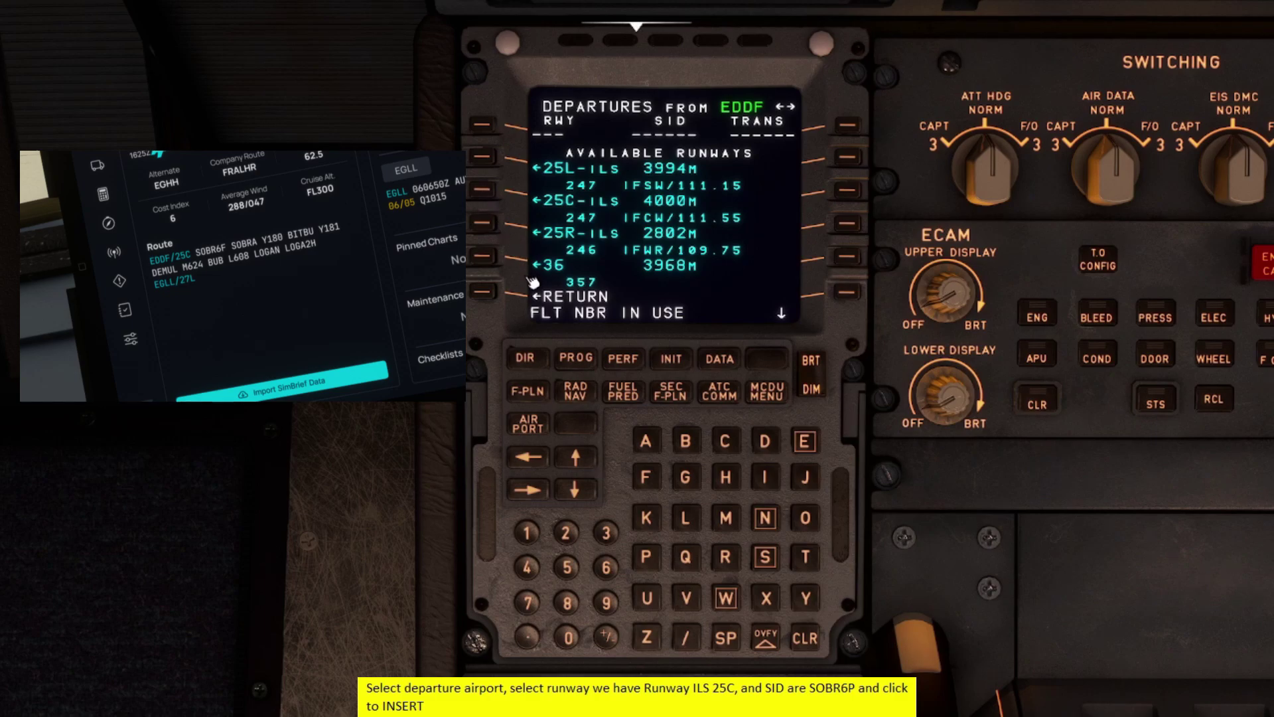
left_click(592, 459)
left_click(595, 460)
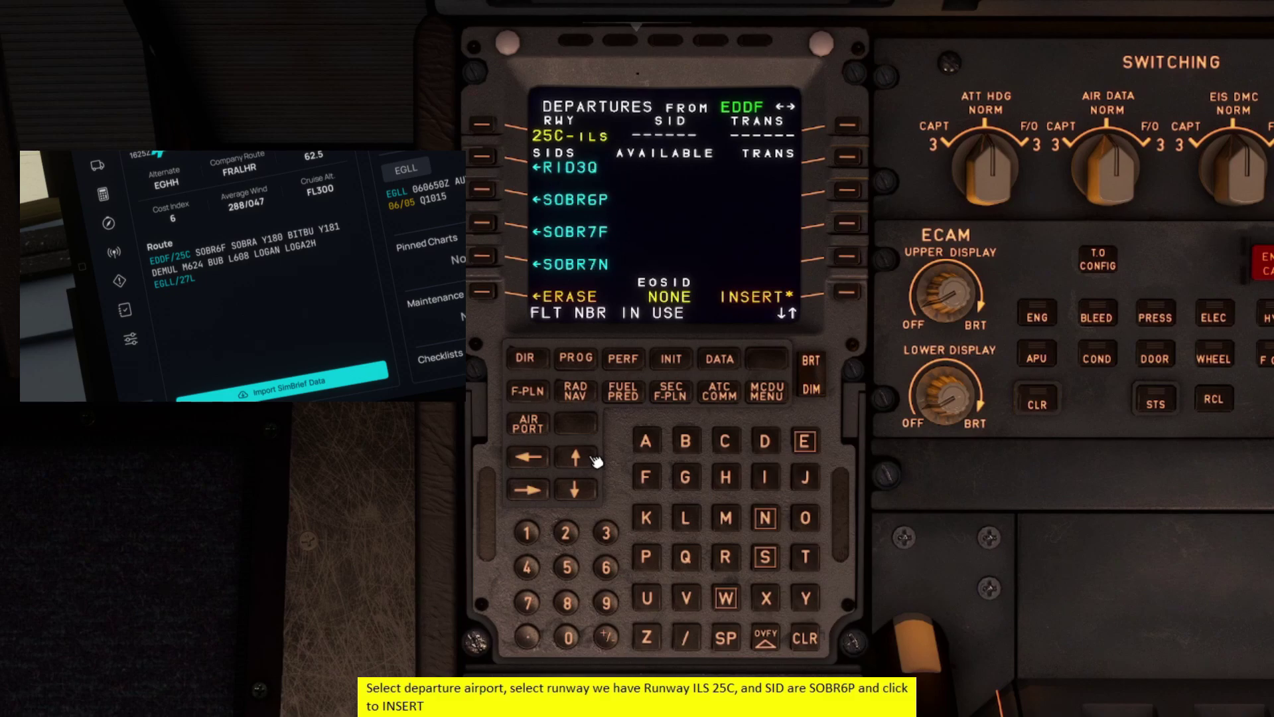
left_click(491, 193)
left_click(861, 295)
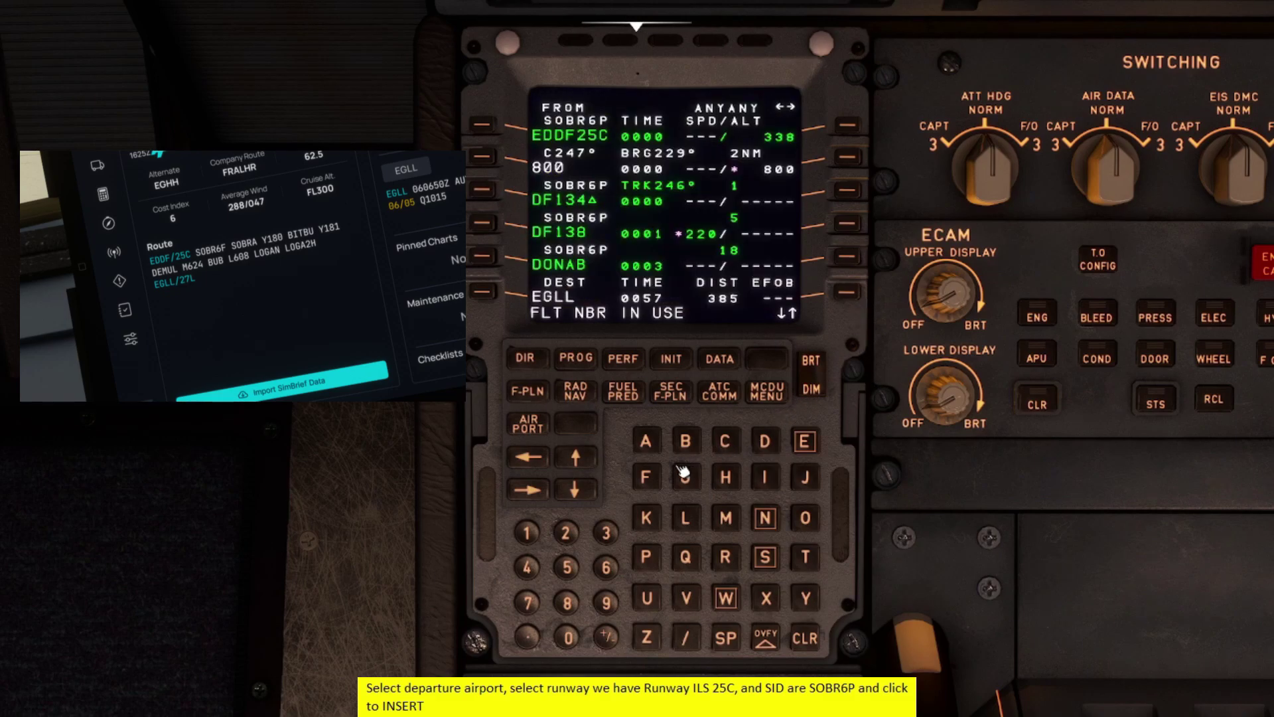
- Insert the ILS27L approach with the LOGA2H STAR as the arrival to EGLL in the MCDU flight plan
left_click(494, 294)
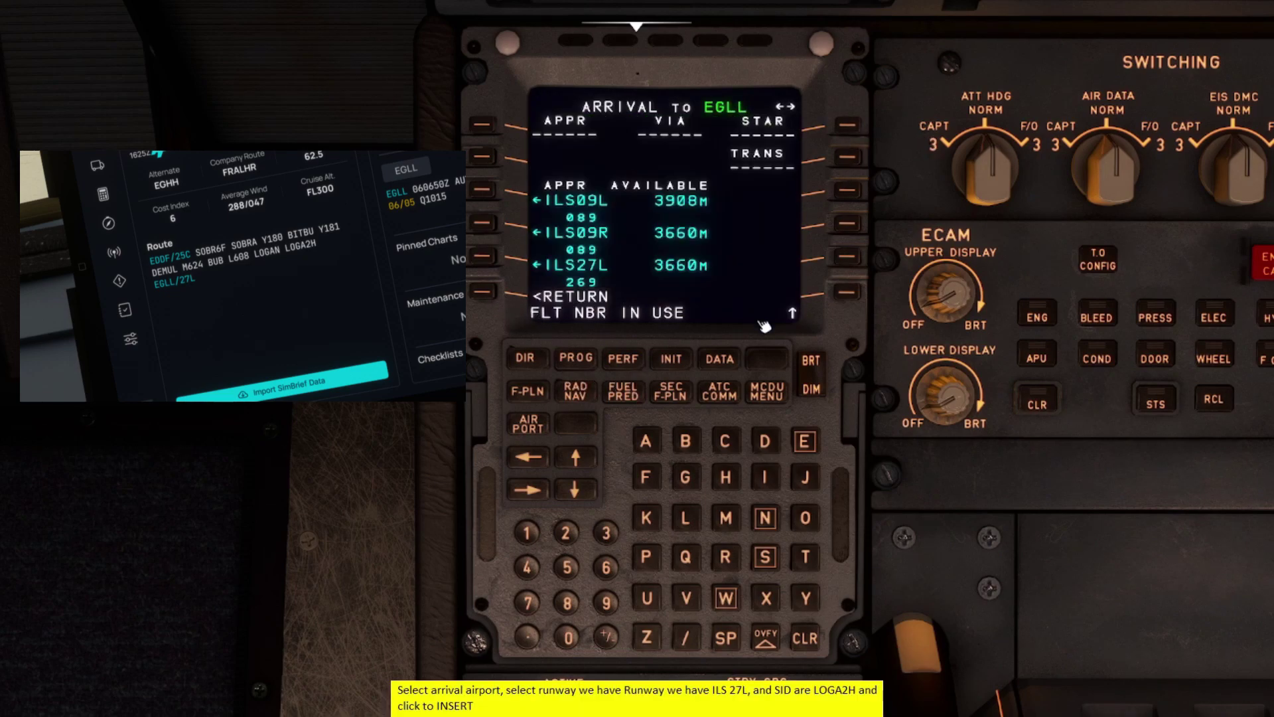
left_click(494, 261)
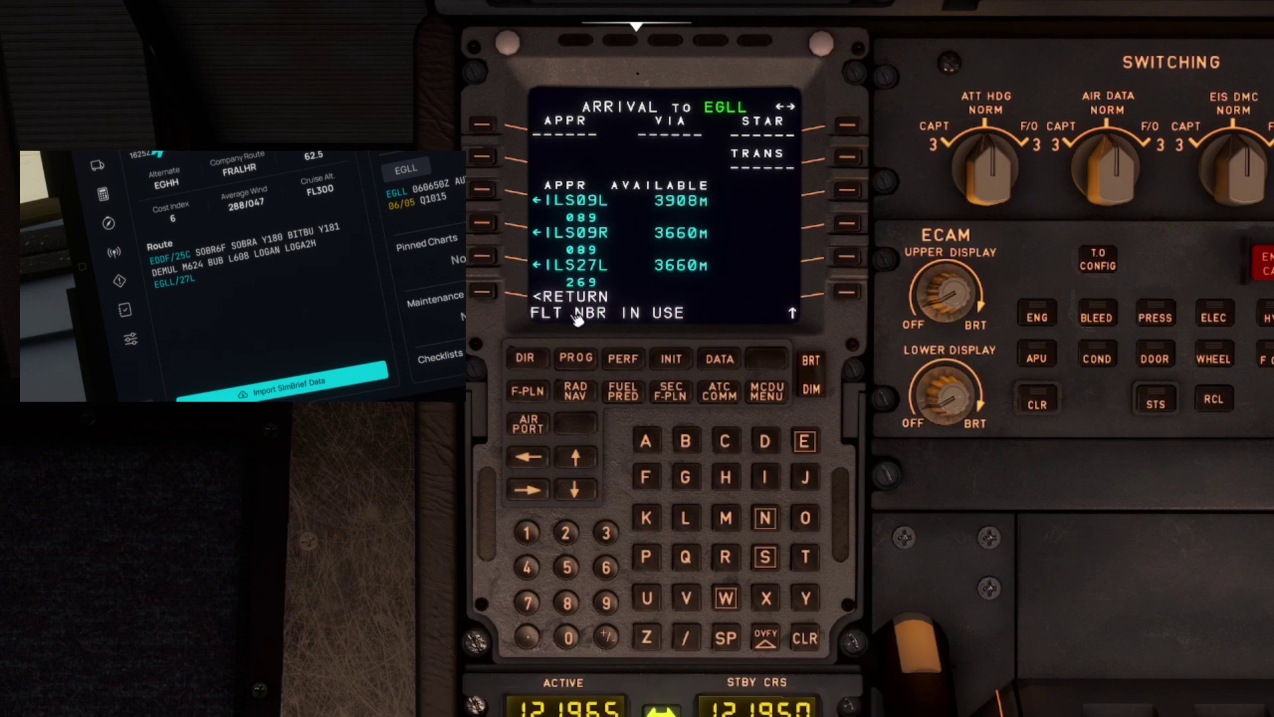
left_click(589, 454)
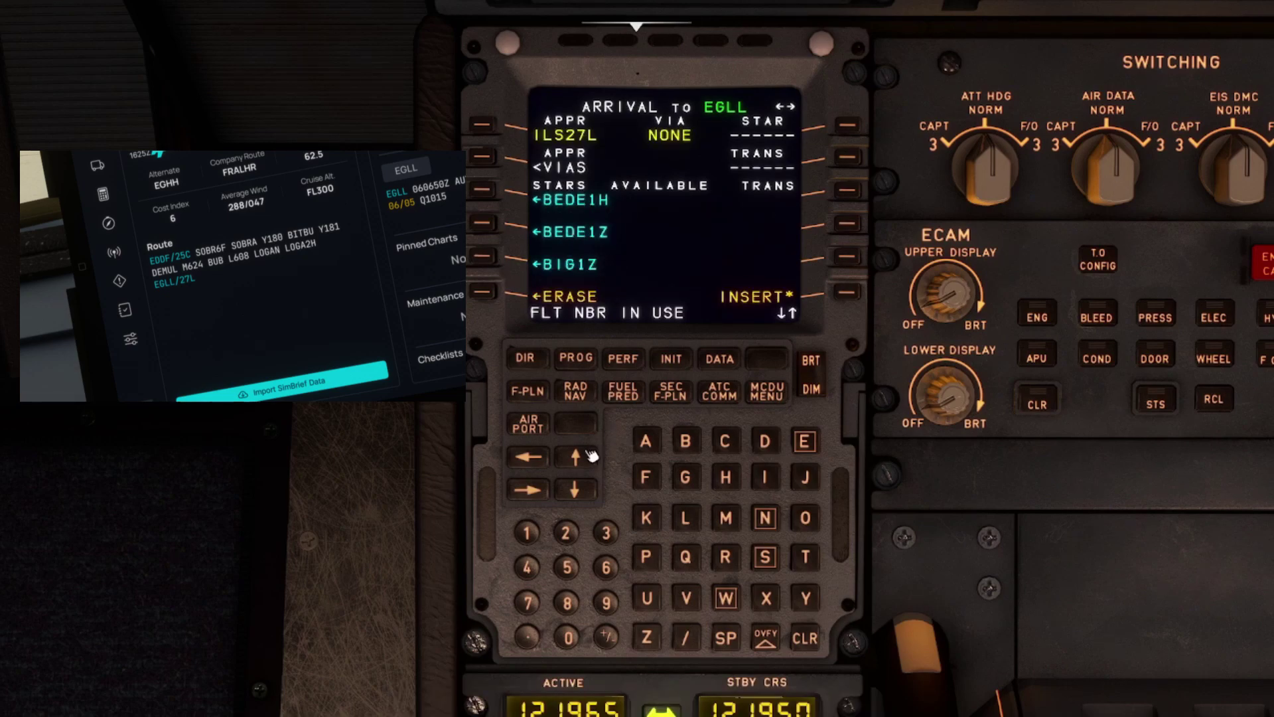
left_click(589, 454)
left_click(589, 453)
left_click(590, 454)
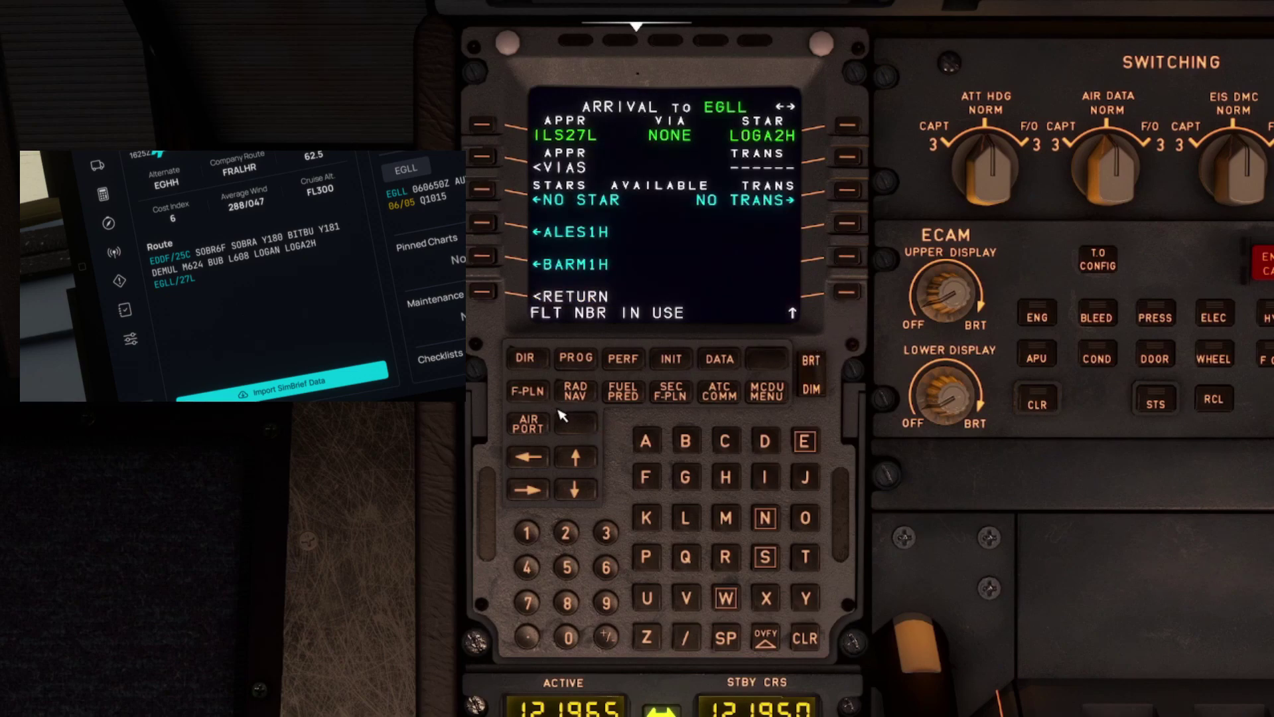
- Clear the flight plan discontinuity between SOBRA and ULKIG in the MCDU
left_click(540, 394)
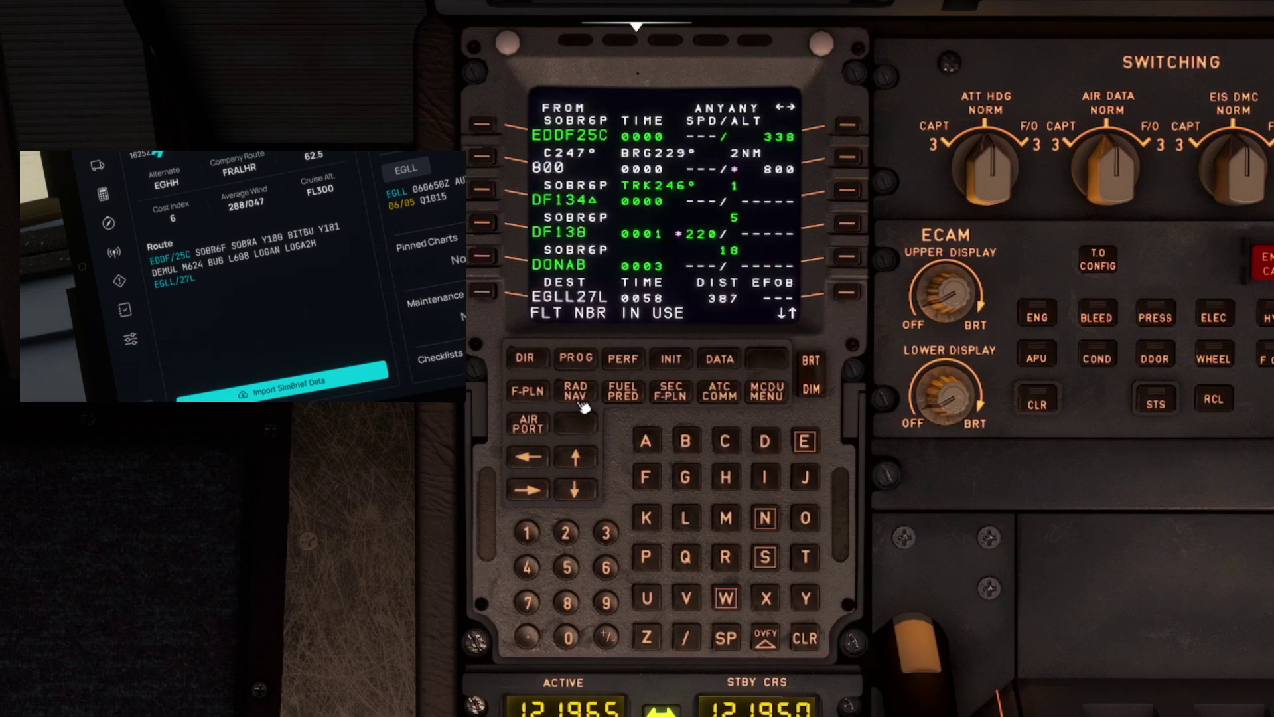
left_click(576, 457)
left_click(576, 456)
left_click(575, 457)
left_click(576, 457)
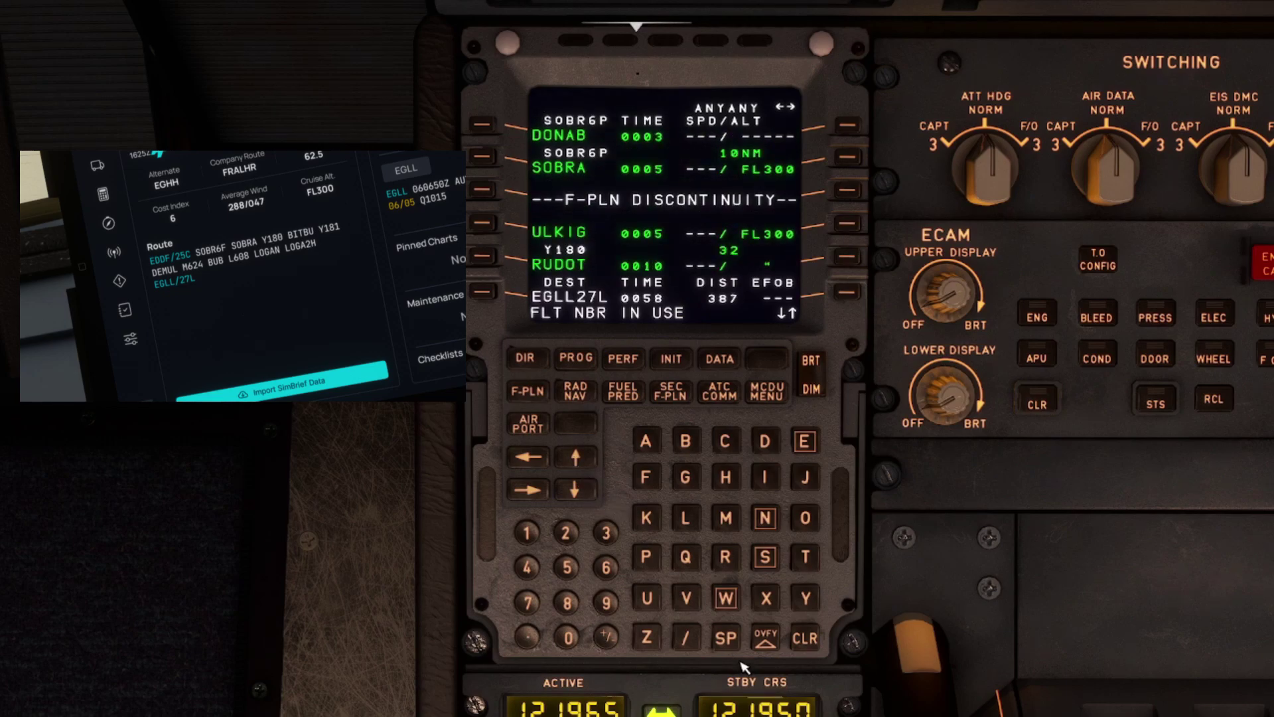
left_click(804, 638)
left_click(805, 638)
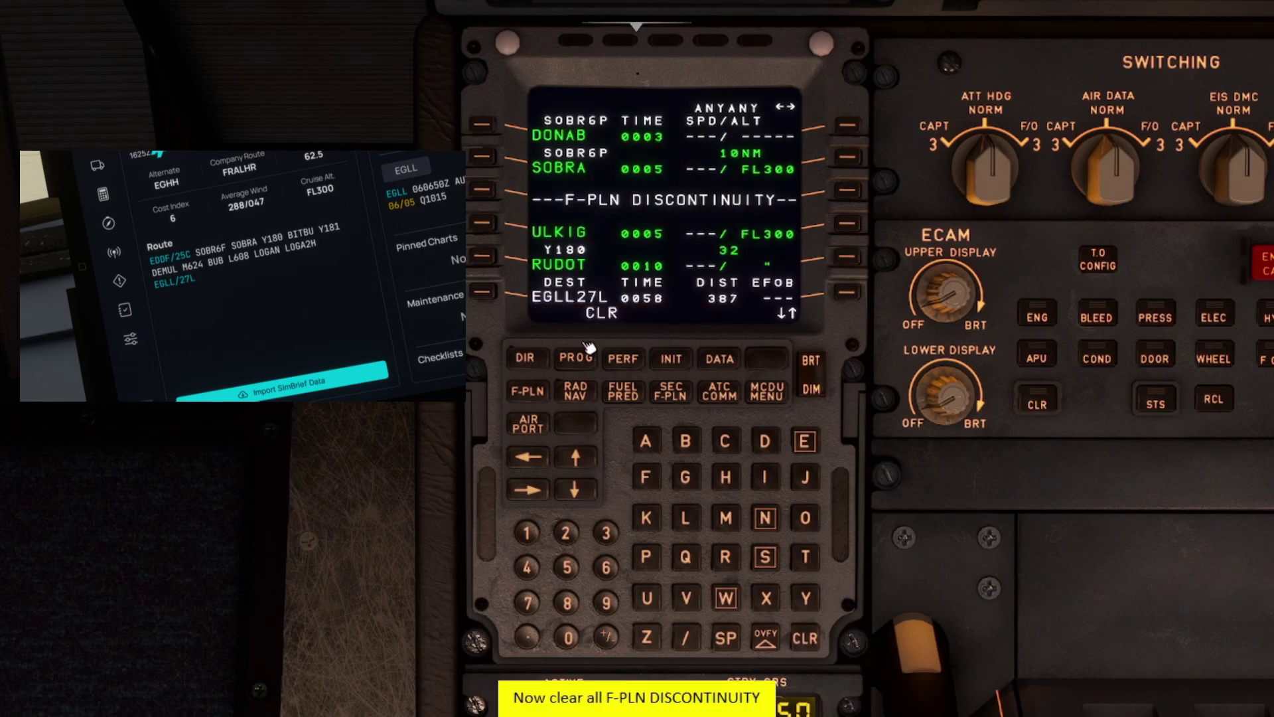
left_click(482, 190)
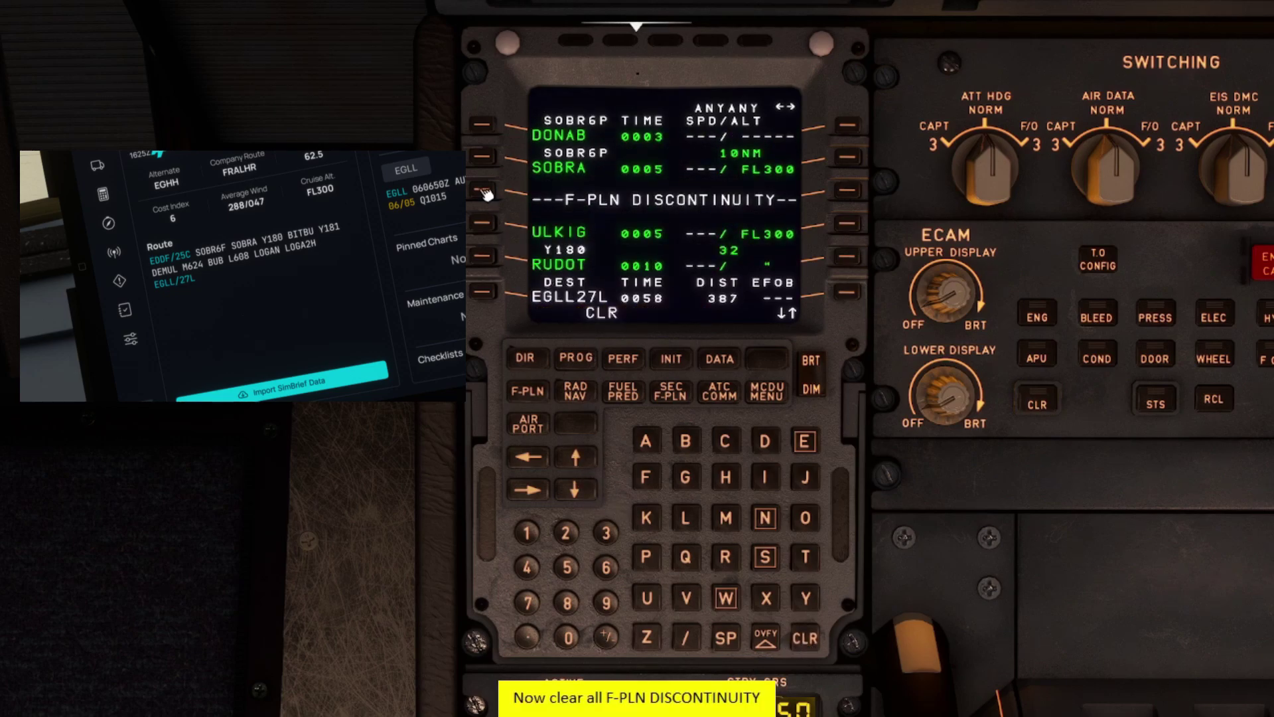
- Clear the flight plan discontinuity between LAM and CF27L and return to the start of the flight plan
left_click(588, 457)
left_click(588, 457)
left_click_drag(588, 457, 592, 458)
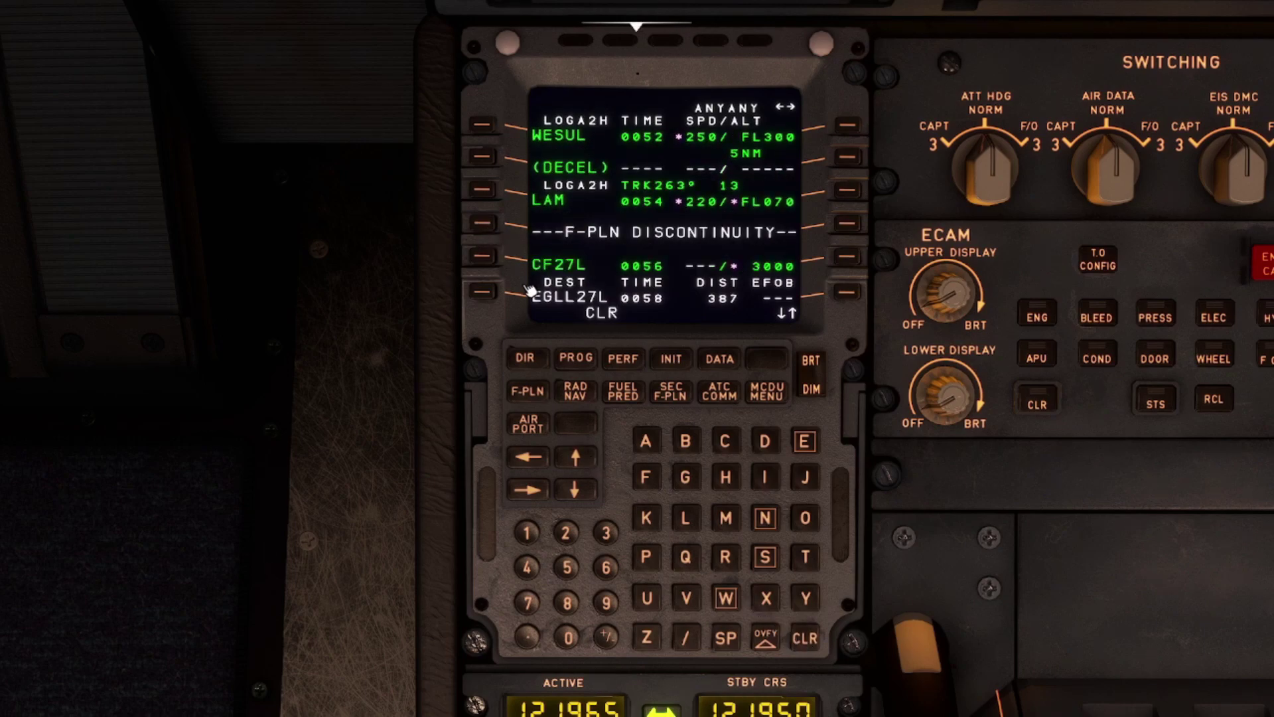
left_click(482, 223)
left_click_drag(588, 458, 588, 458)
left_click(529, 391)
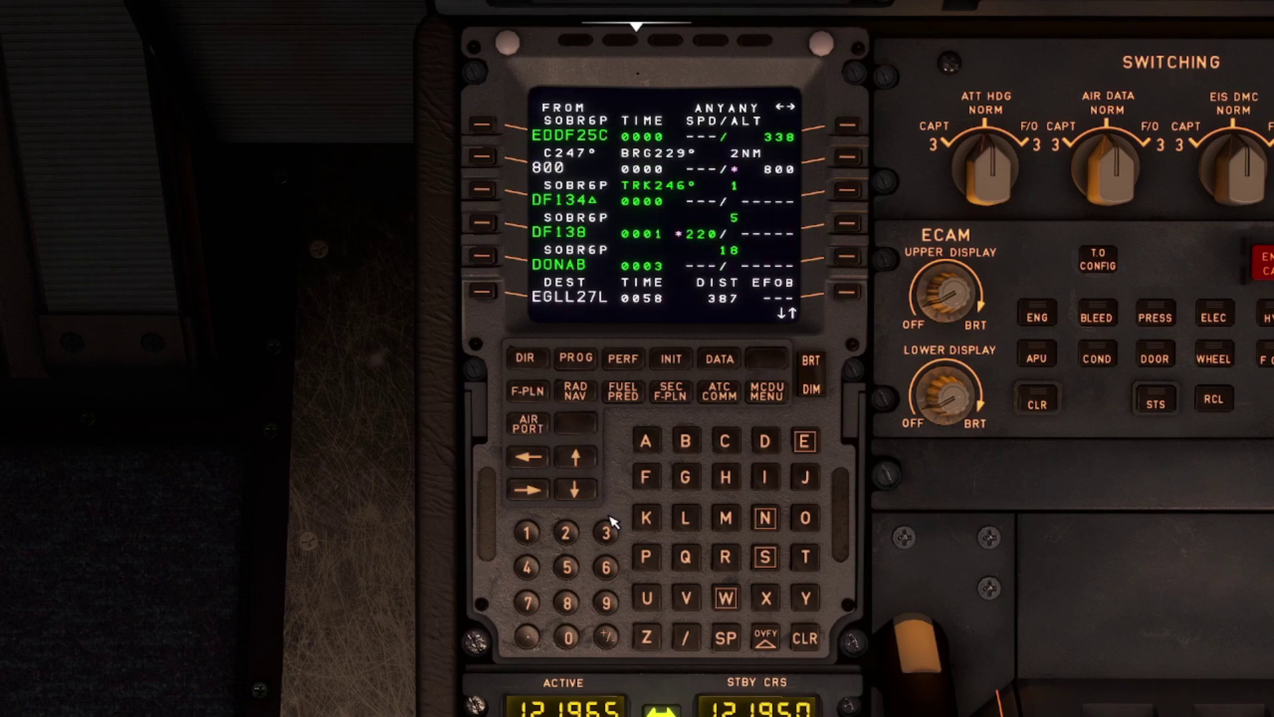
- Switch the captain's navigation display to PLAN mode and widen its range to show the departure route
key("alt+1")
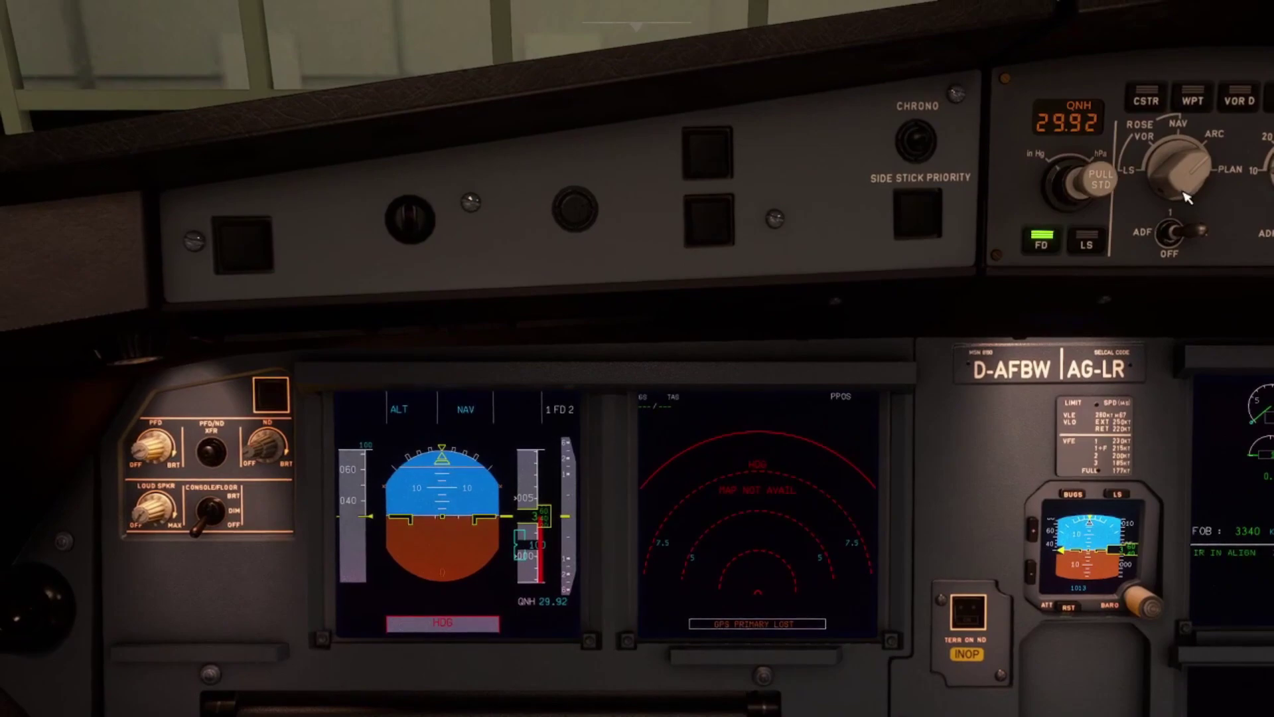
left_click(1184, 174)
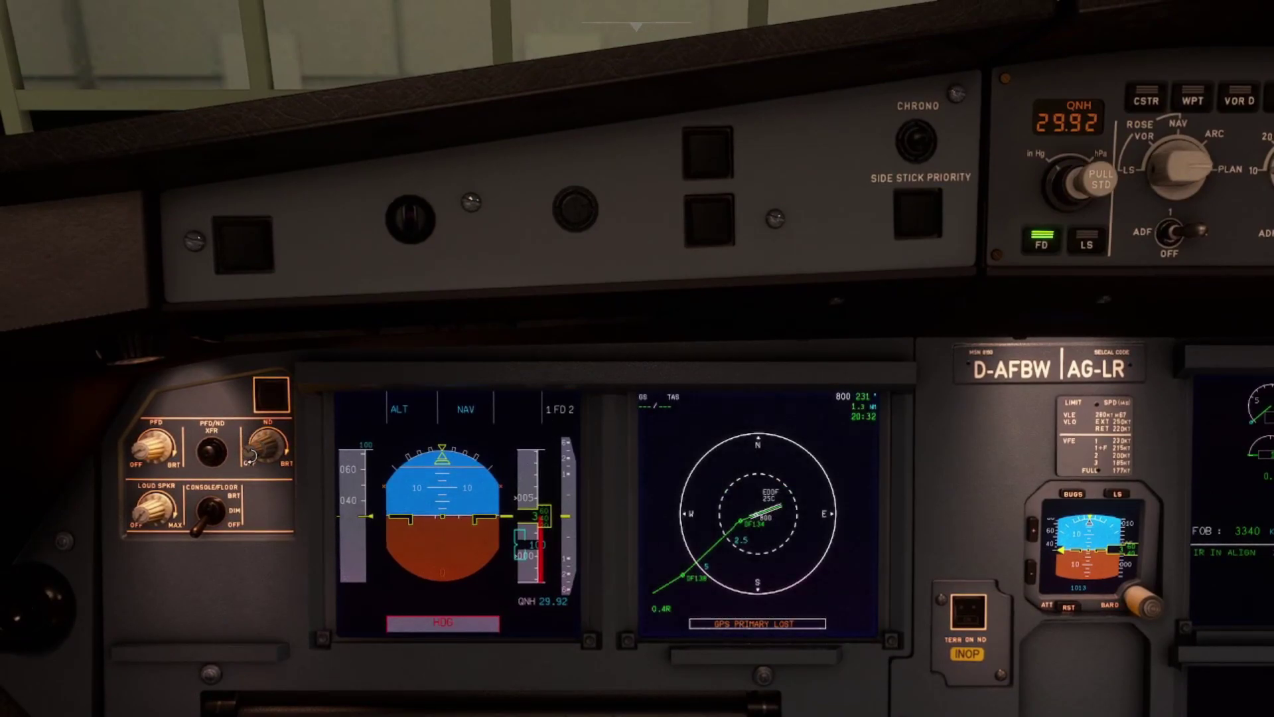
key("alt+2")
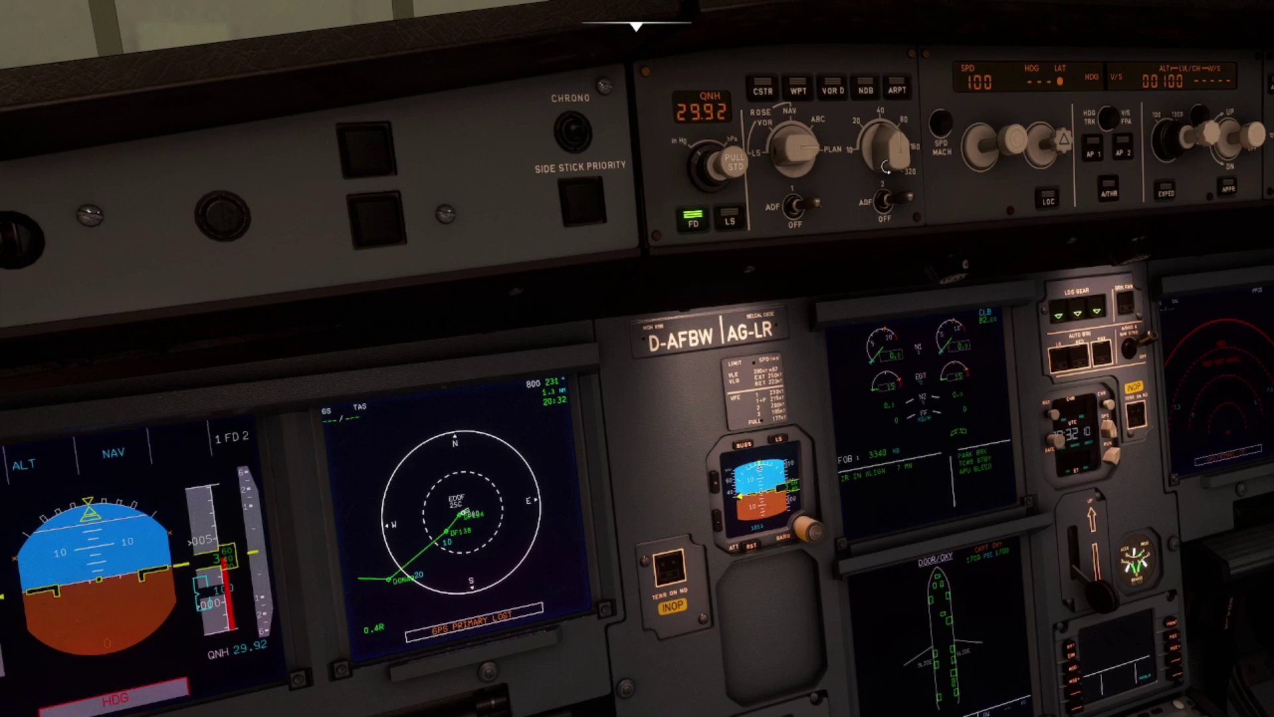
- Step through the MCDU flight plan from EDDF to EGLL and check the route on the navigation display
key("alt+3")
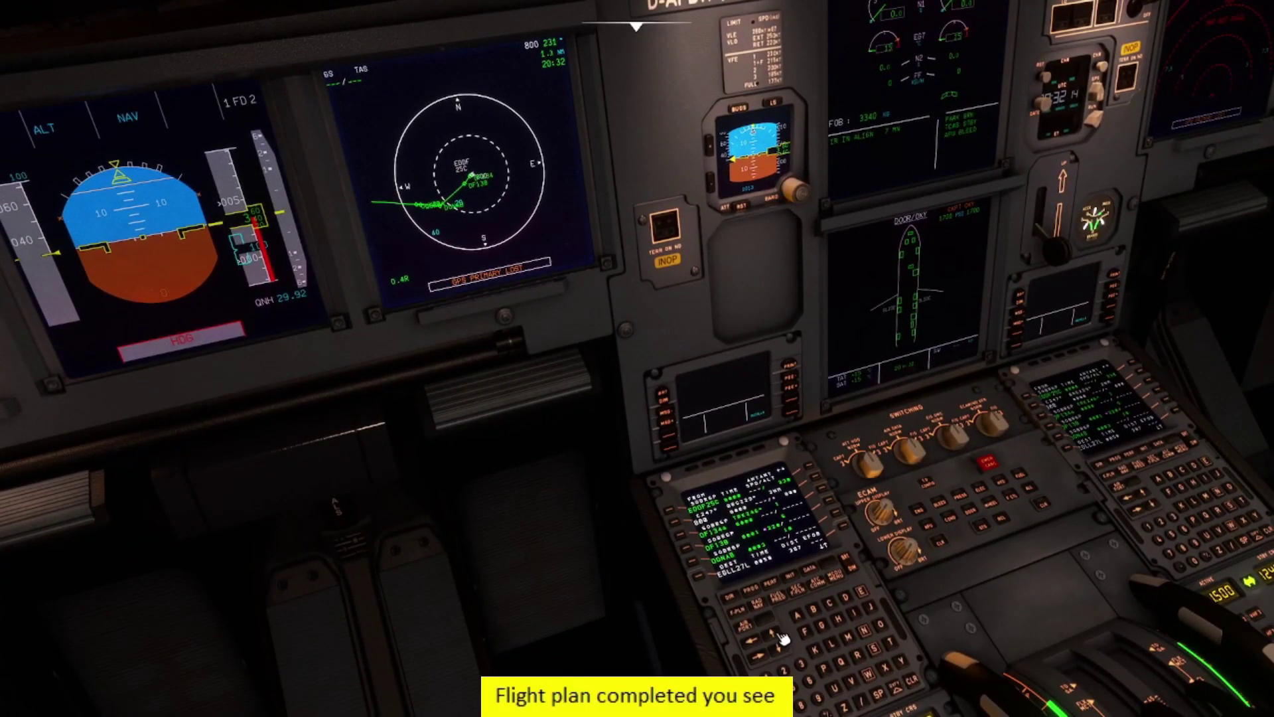
left_click(776, 638)
left_click(776, 638)
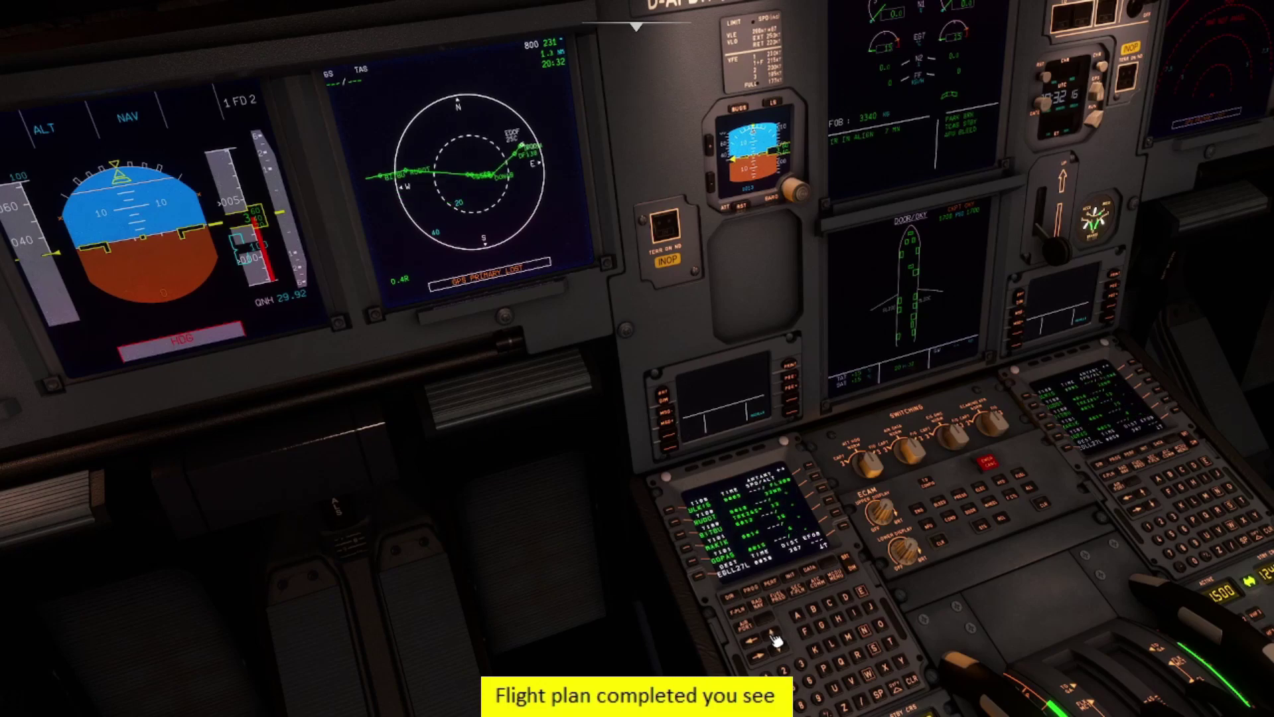
left_click(776, 638)
left_click(776, 638)
left_click(777, 638)
left_click(776, 638)
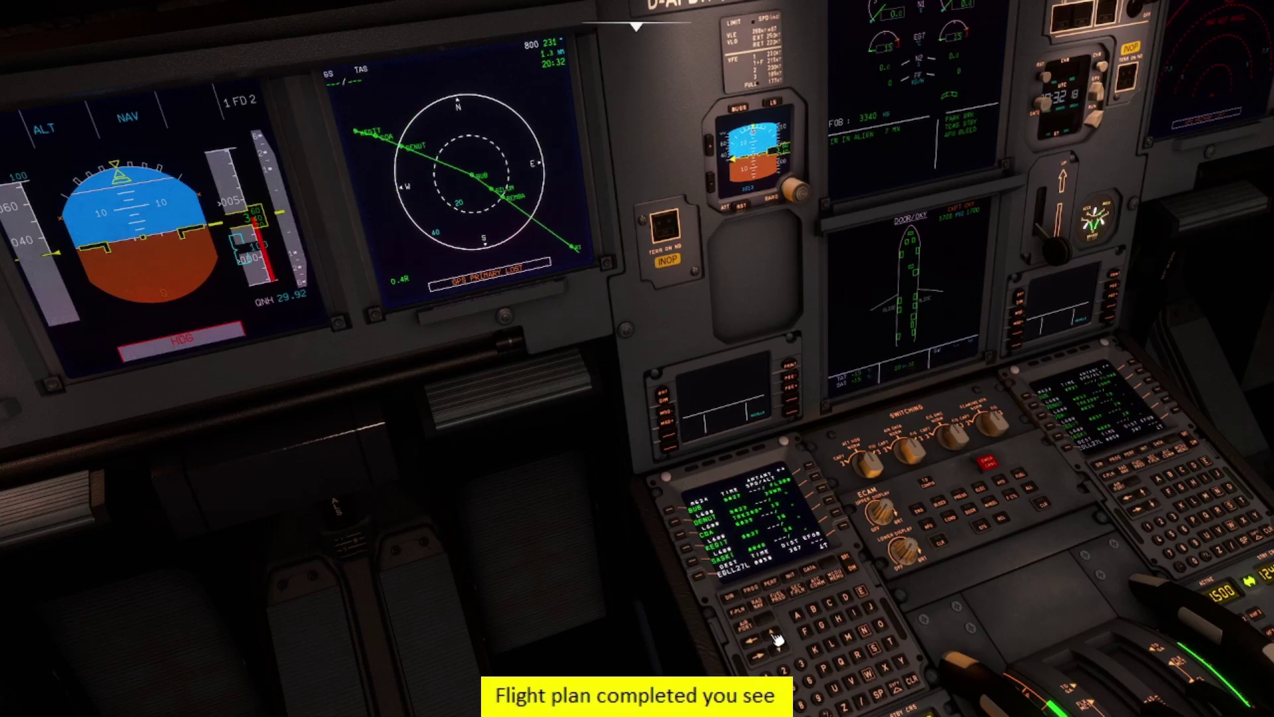
left_click(776, 639)
left_click(776, 638)
left_click(776, 638)
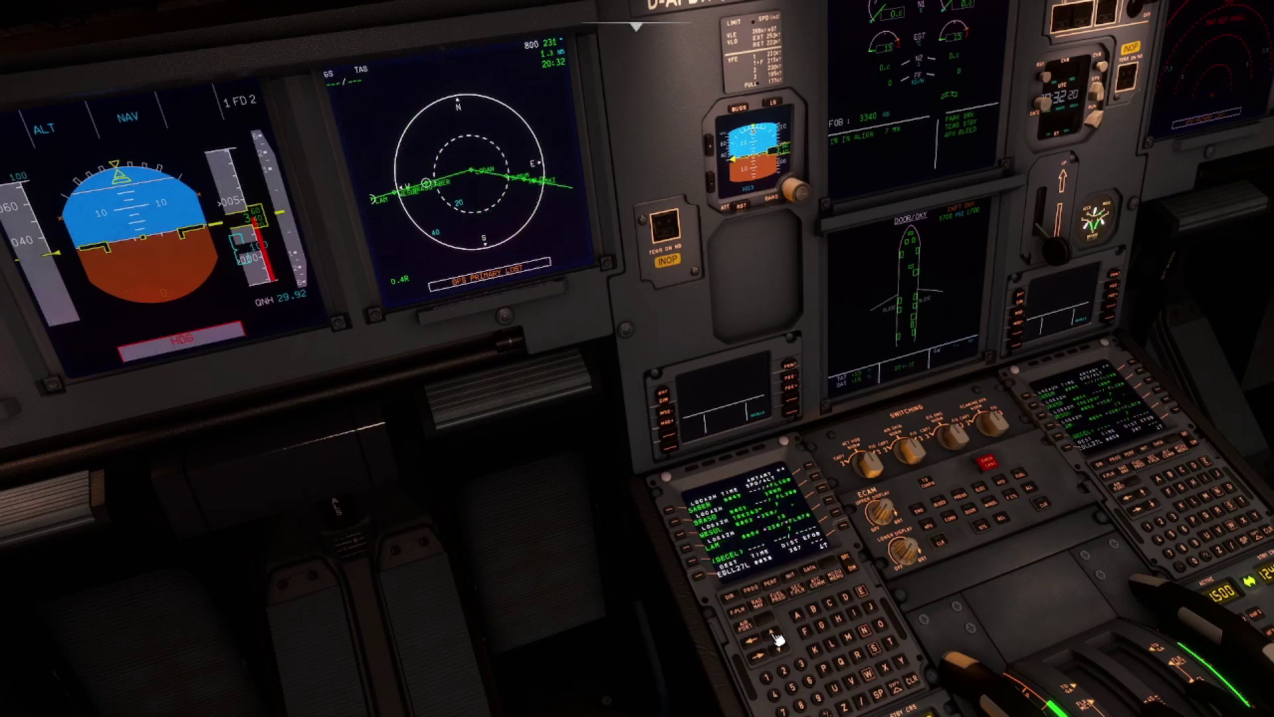
left_click(776, 639)
left_click(776, 639)
key("alt+2")
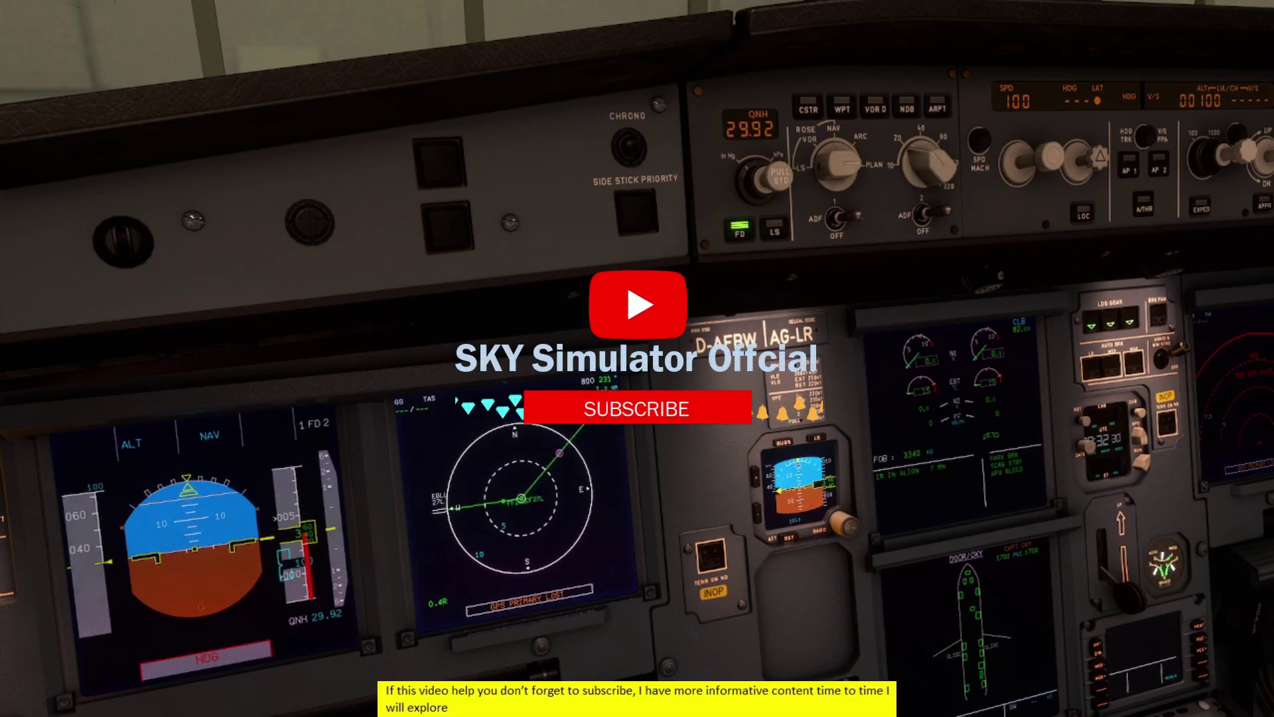
key("BackSpace")
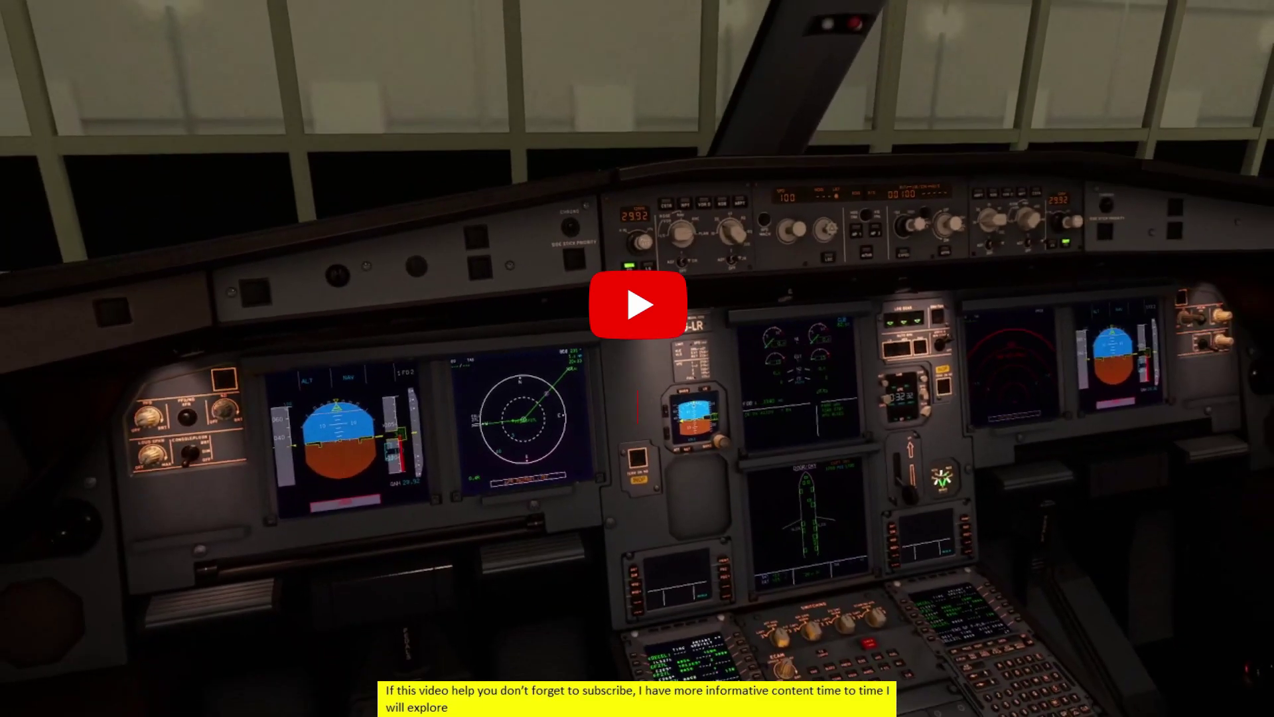
key("q")
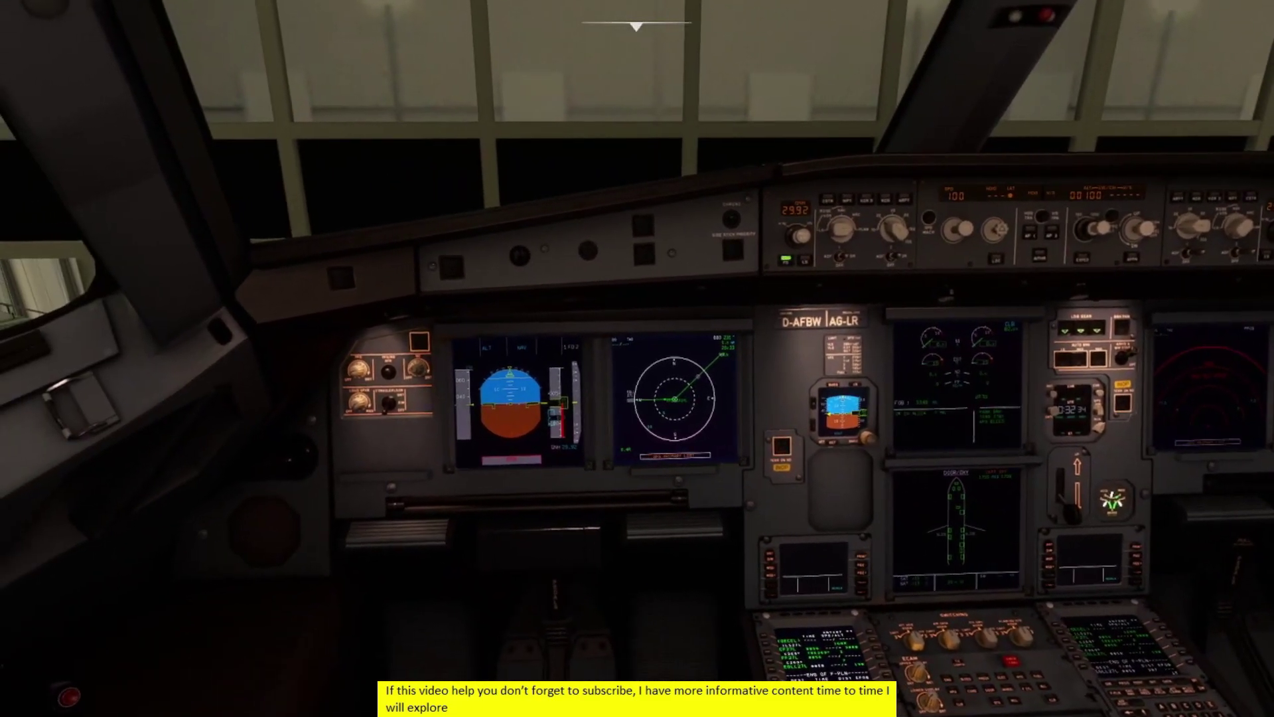